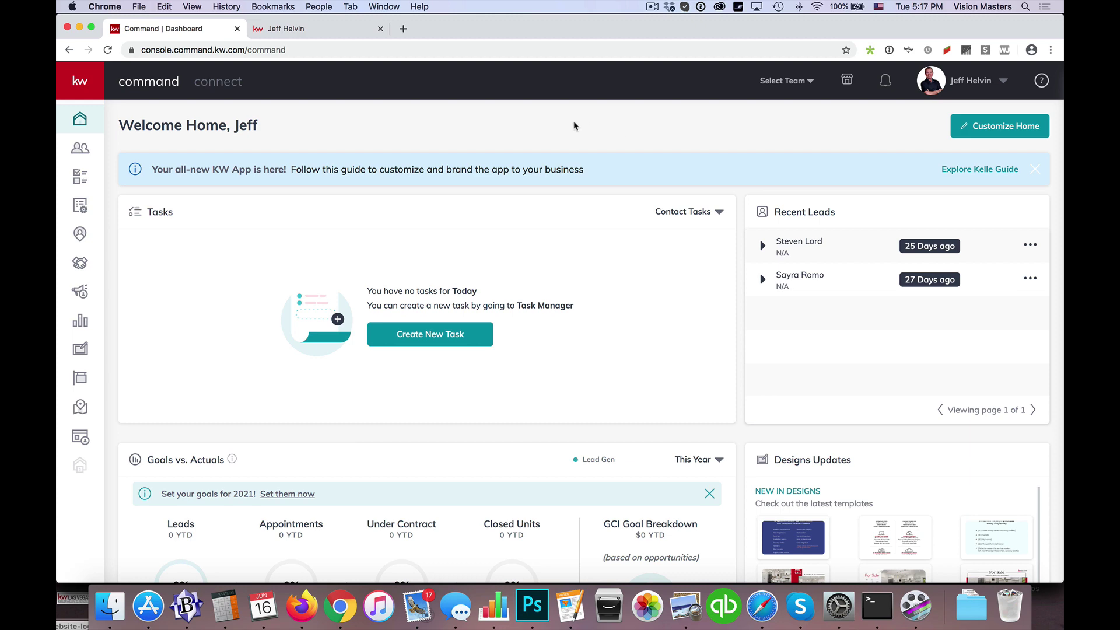
# Step: View the live jhelvin.kw.com site, then go back to the Command dashboard's Consumer section
pyautogui.click(306, 33)
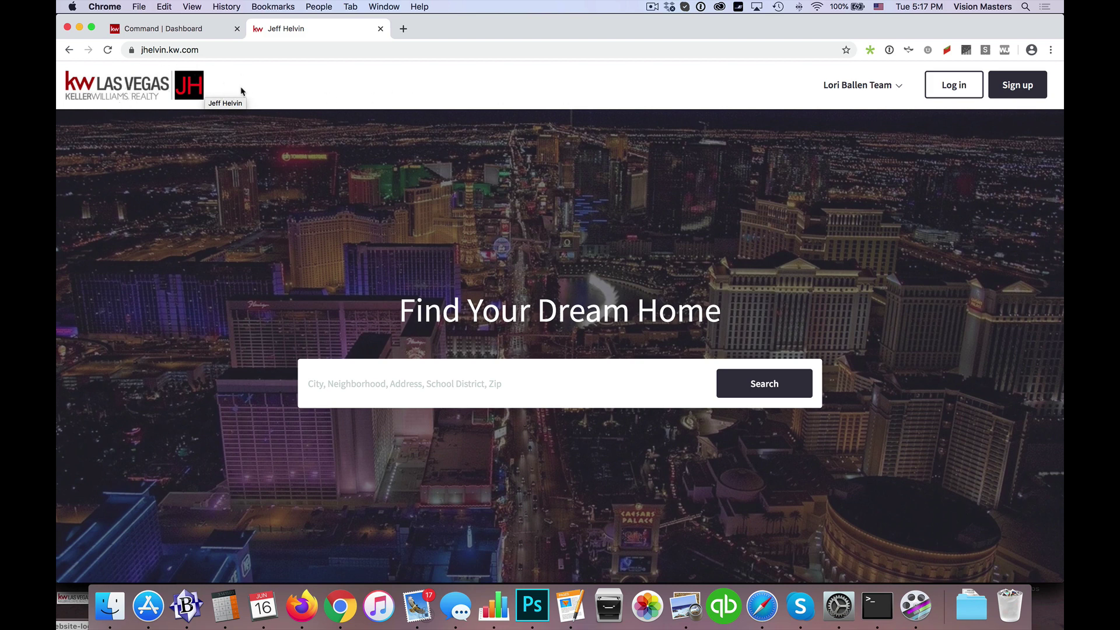
pyautogui.click(214, 32)
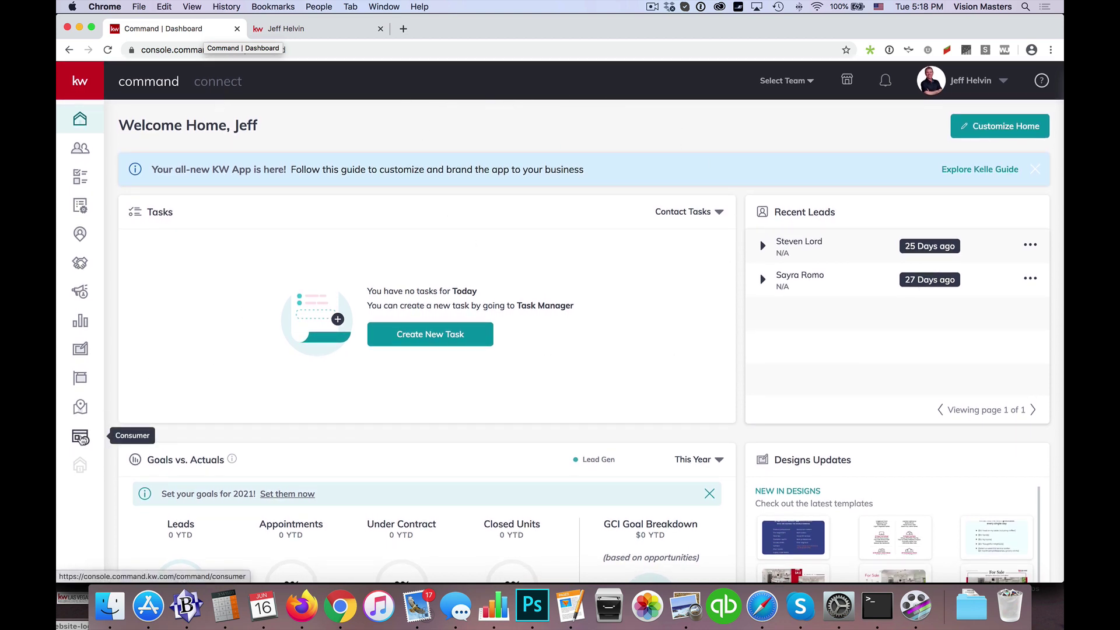
pyautogui.click(82, 438)
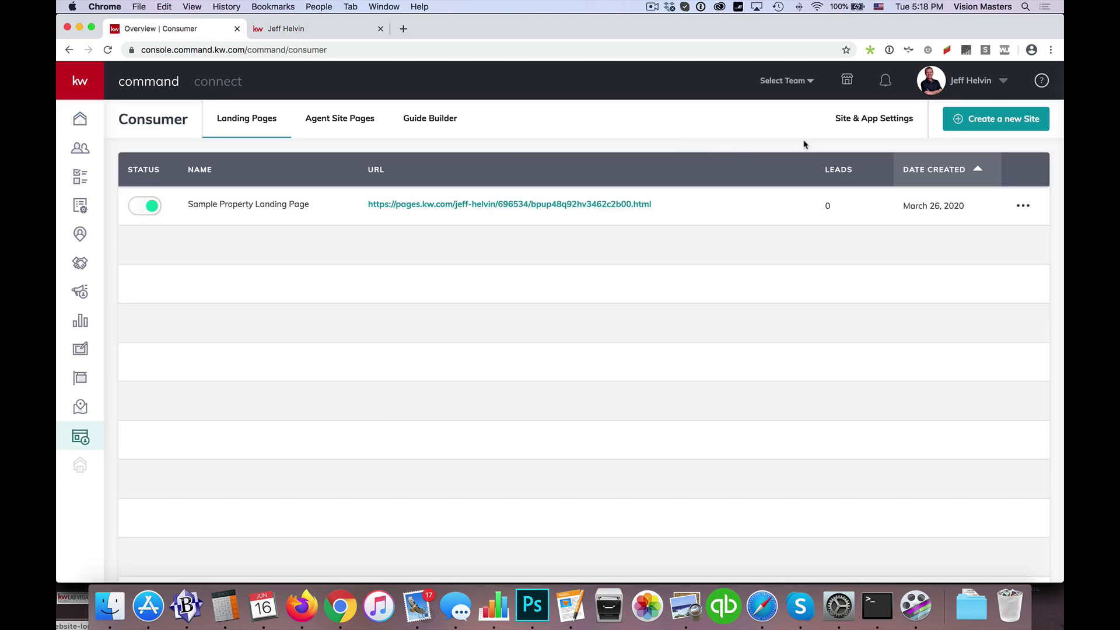
# Step: From Agent Site Pages, configure the site to use the new KW Agent Sites provider
pyautogui.click(343, 125)
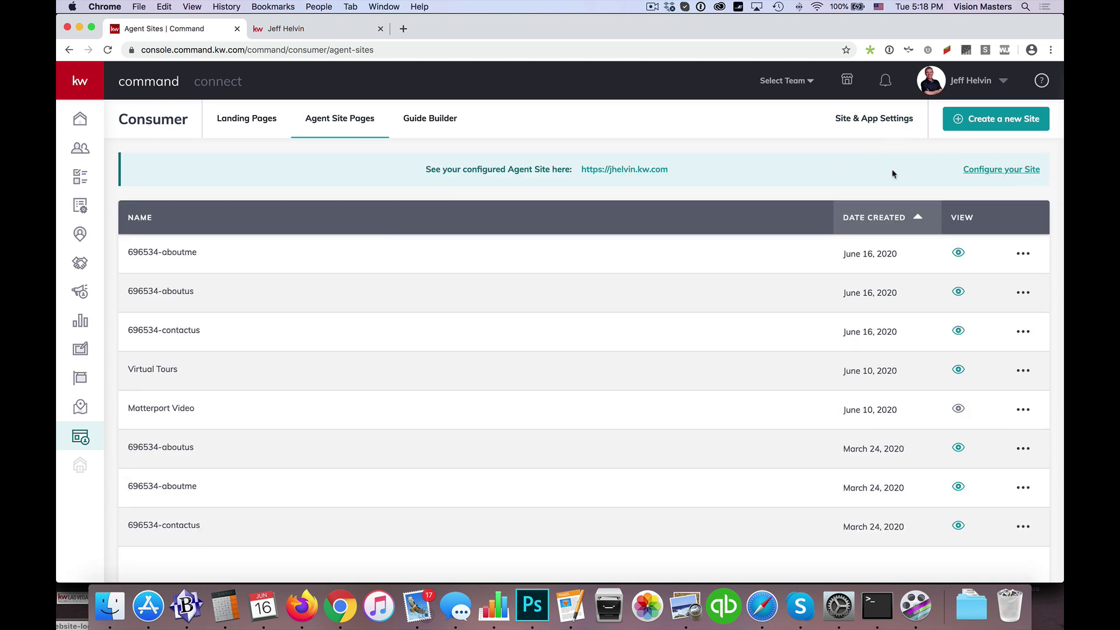
pyautogui.click(1010, 174)
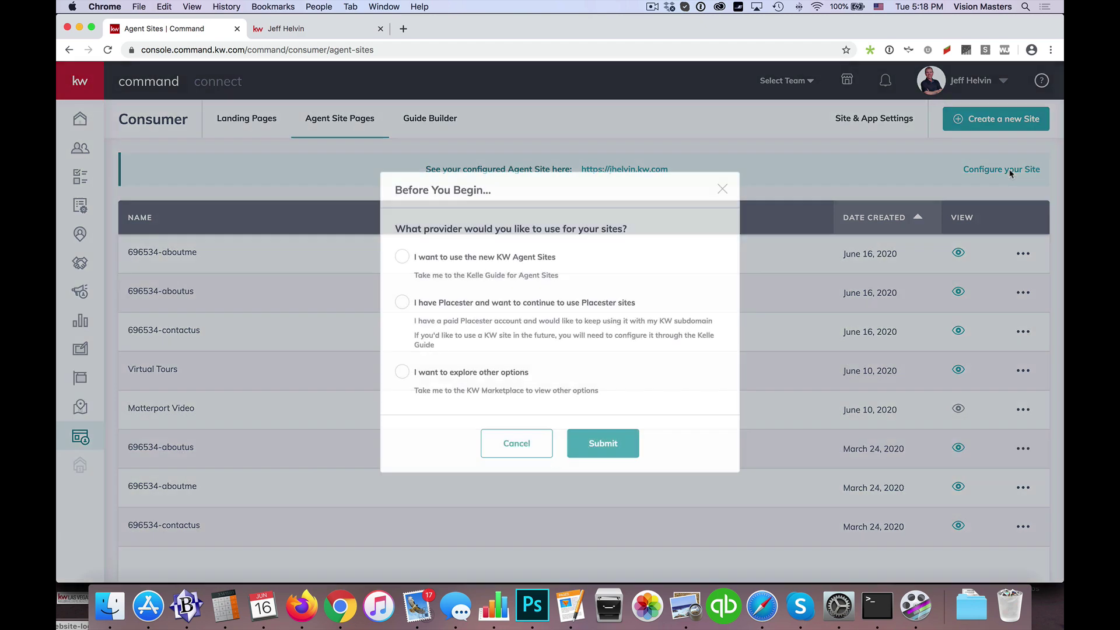
pyautogui.click(401, 256)
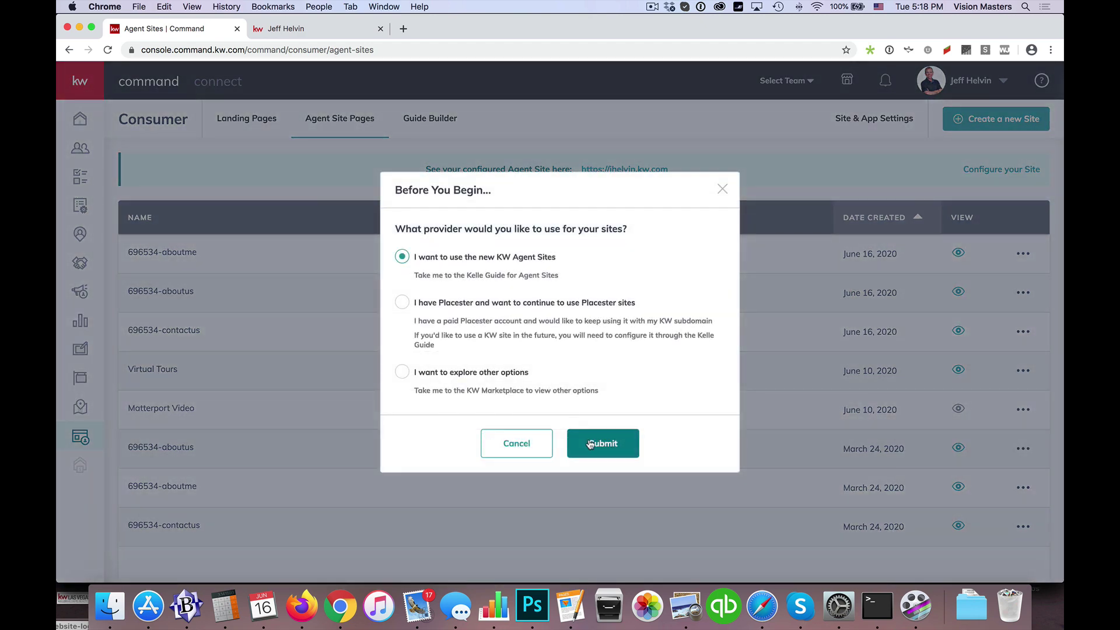
pyautogui.click(597, 444)
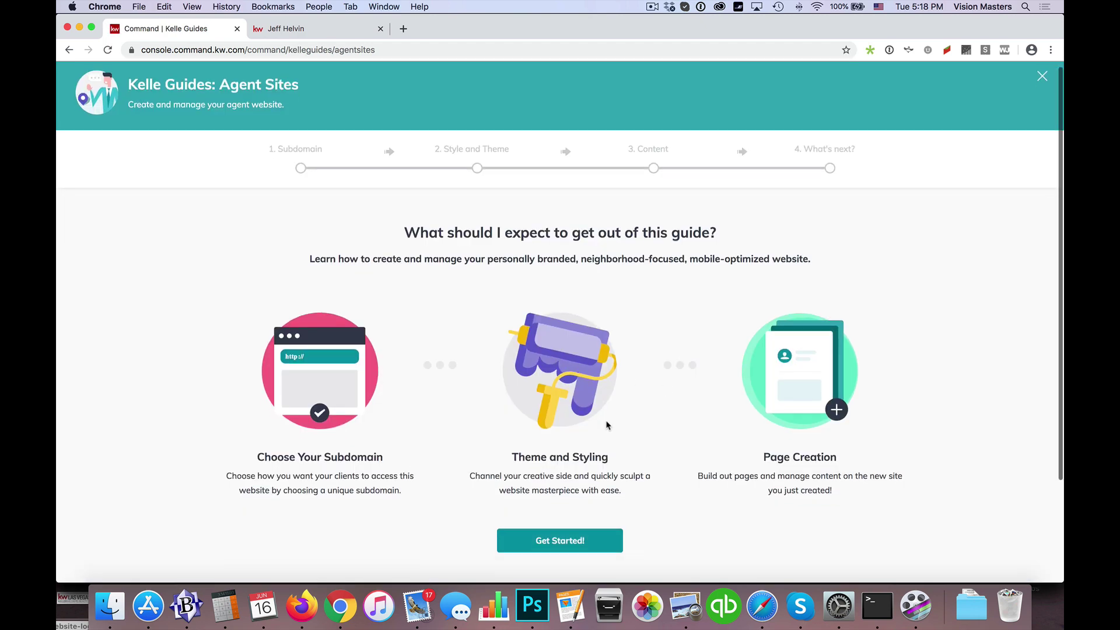
# Step: Start the Agent Sites guide and acknowledge the Compliance Reminder to reach the prefilled subdomain step
pyautogui.scroll(-1, 618, 455)
pyautogui.click(571, 535)
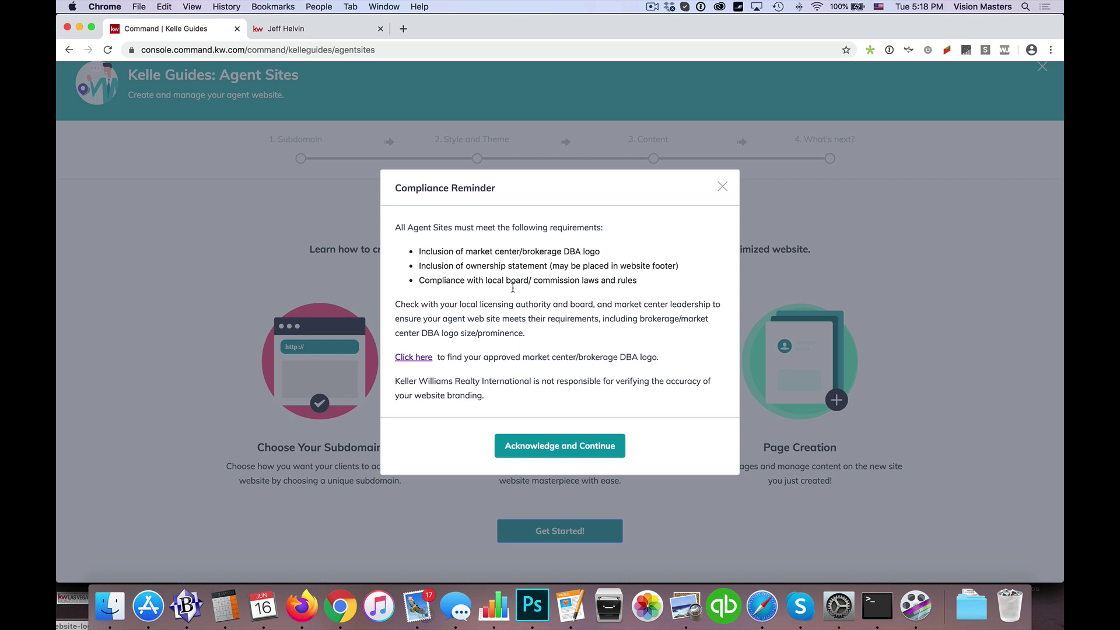
pyautogui.click(552, 445)
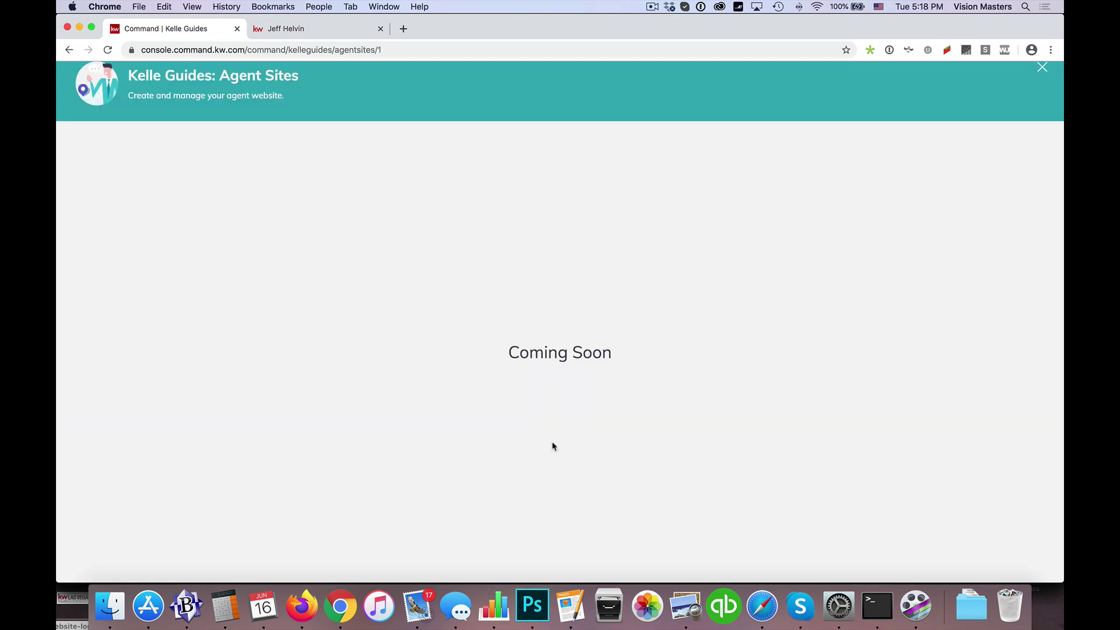
pyautogui.scroll(-3, 945, 309)
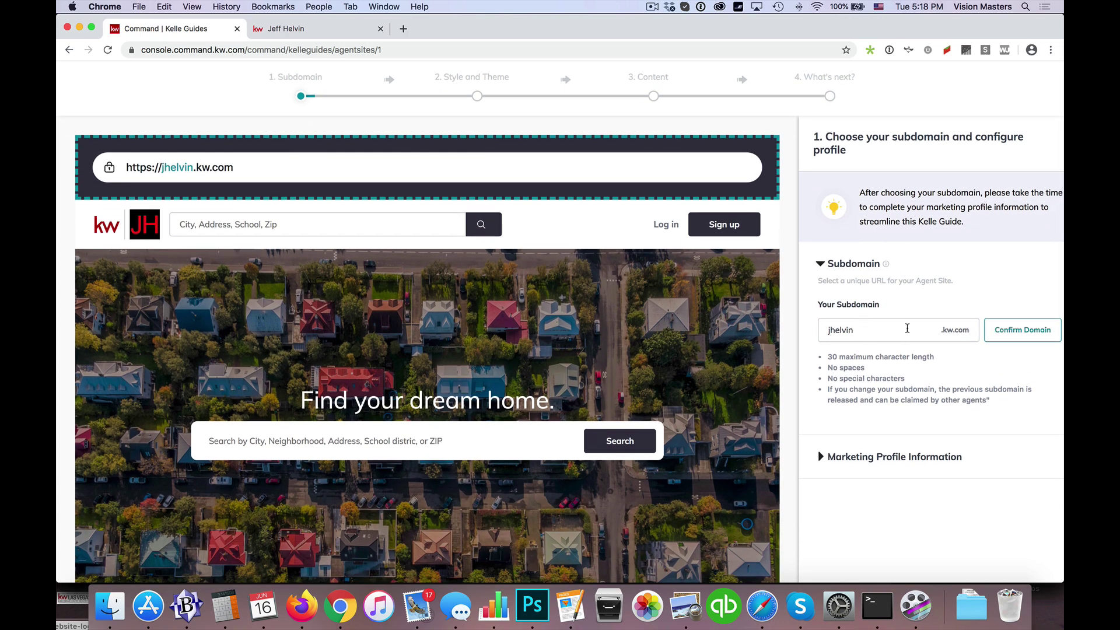
# Step: Expand Marketing Profile Information, review it down to Imagery, and begin a new Team/Header Logo upload
pyautogui.scroll(-2, 887, 295)
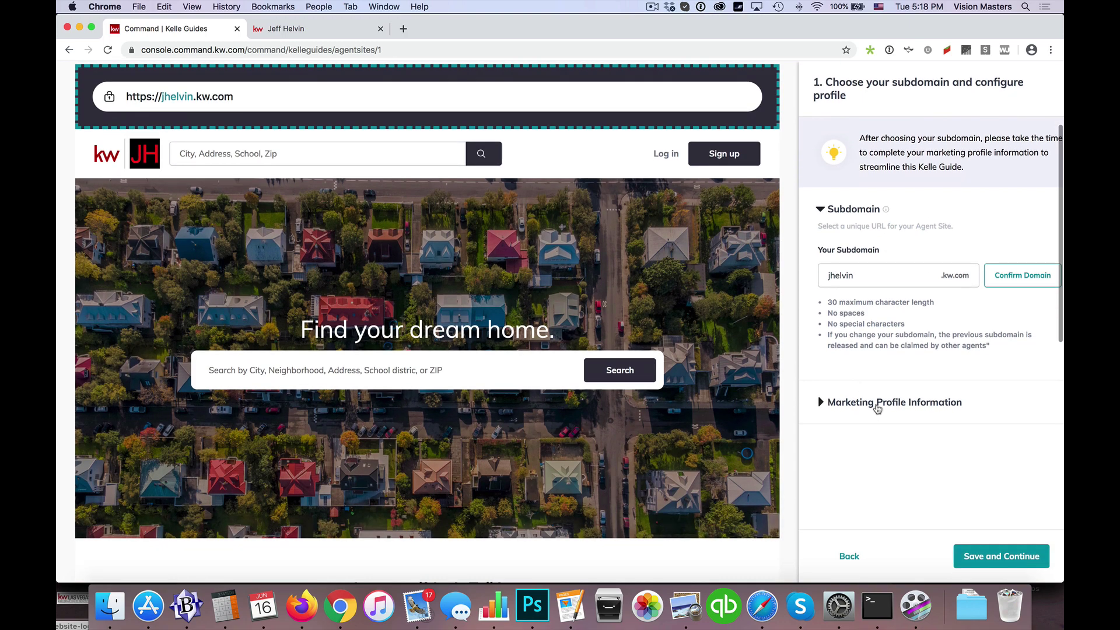
pyautogui.click(874, 410)
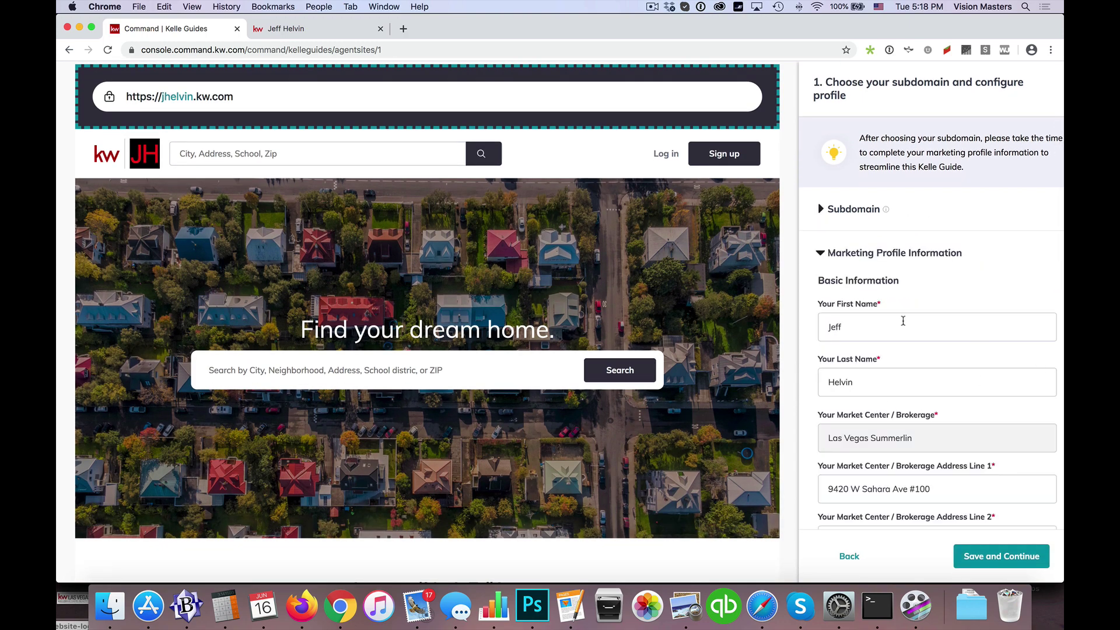
pyautogui.scroll(-2, 903, 320)
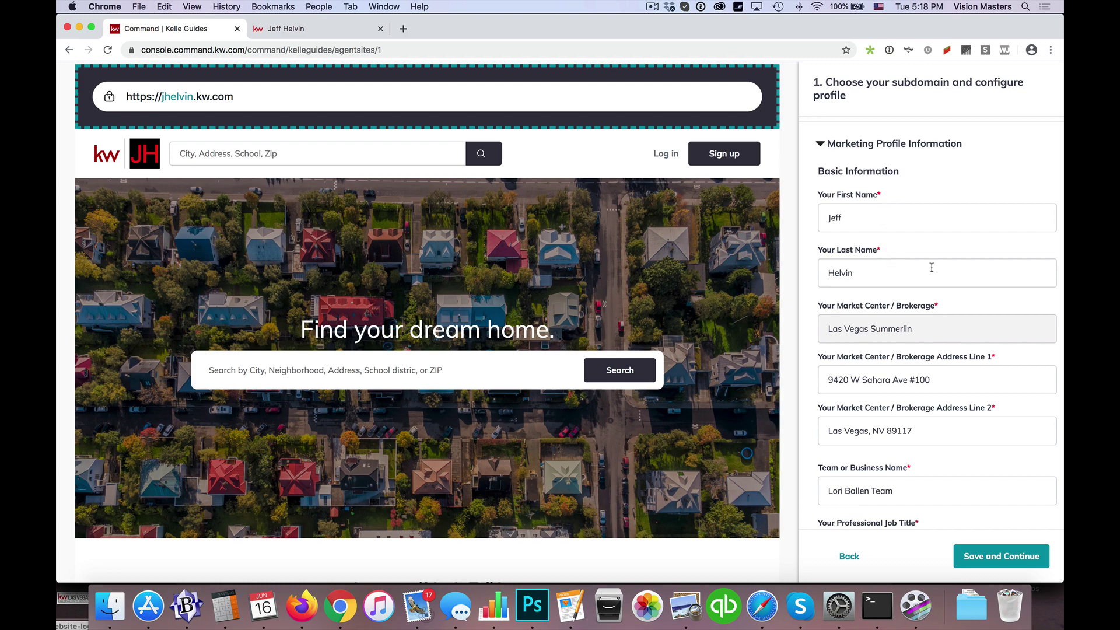
pyautogui.scroll(1, 940, 299)
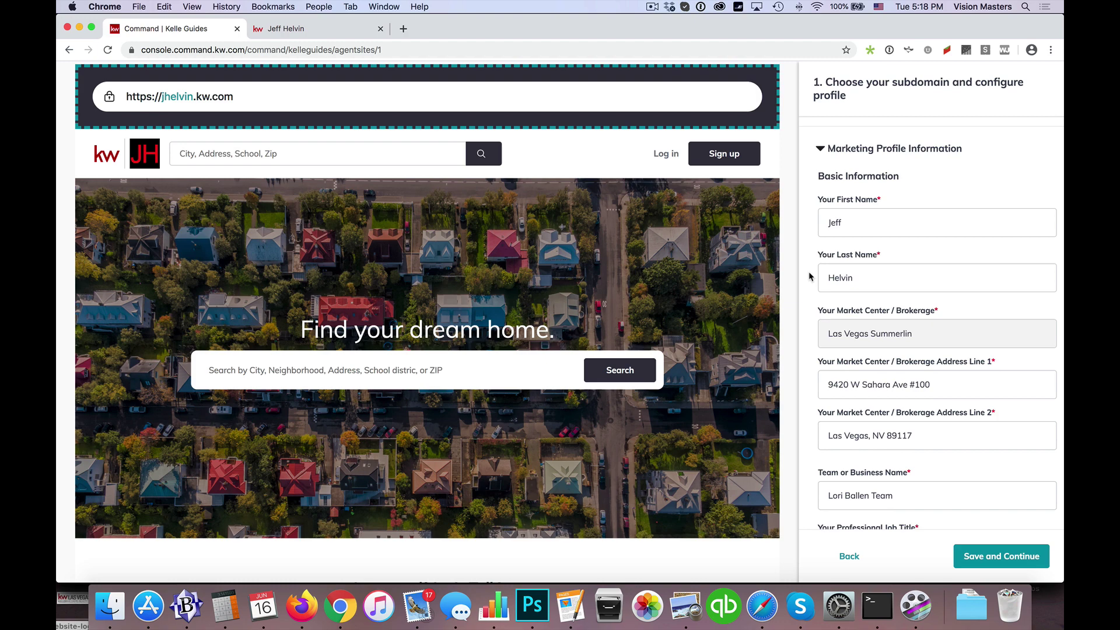
pyautogui.scroll(-6, 817, 286)
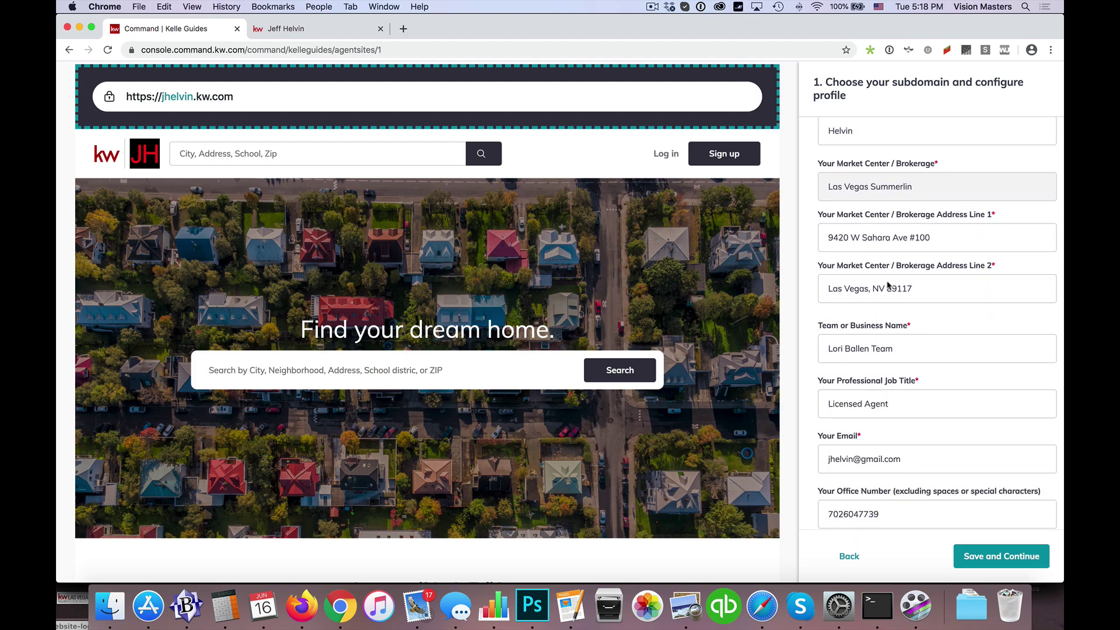
pyautogui.scroll(-10, 881, 316)
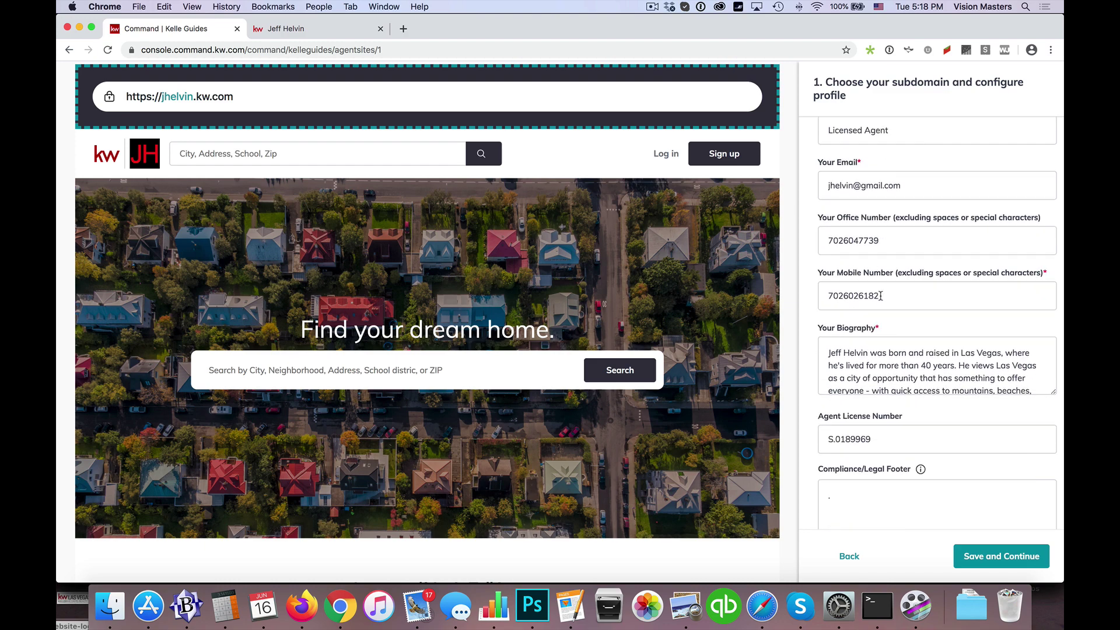
pyautogui.scroll(-15, 881, 300)
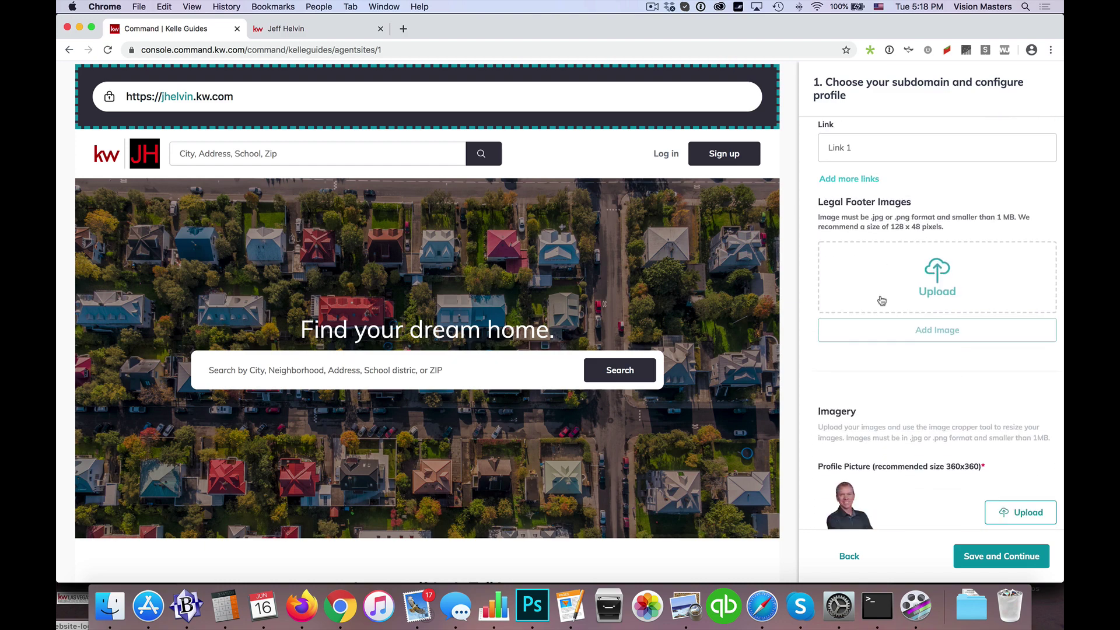
pyautogui.scroll(-1, 881, 300)
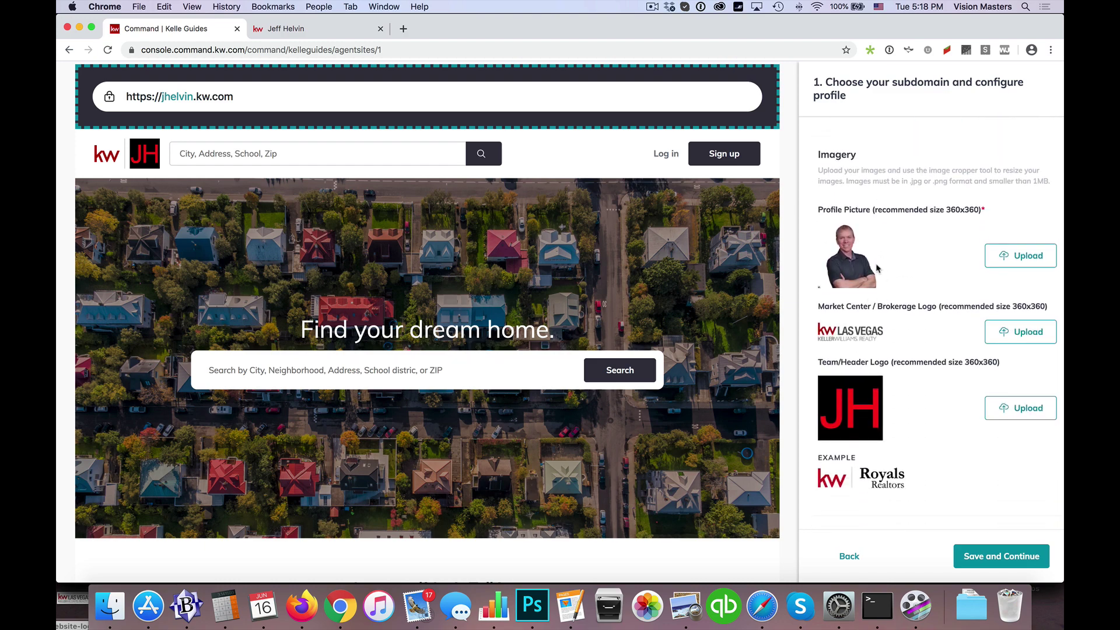
pyautogui.scroll(-4, 841, 276)
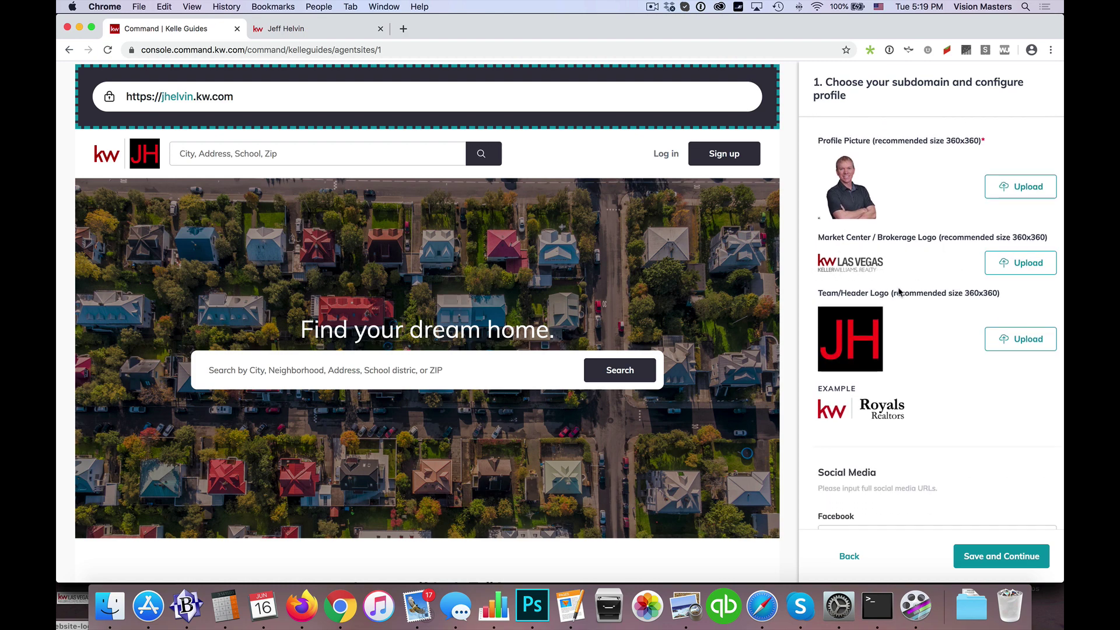
pyautogui.scroll(-5, 897, 292)
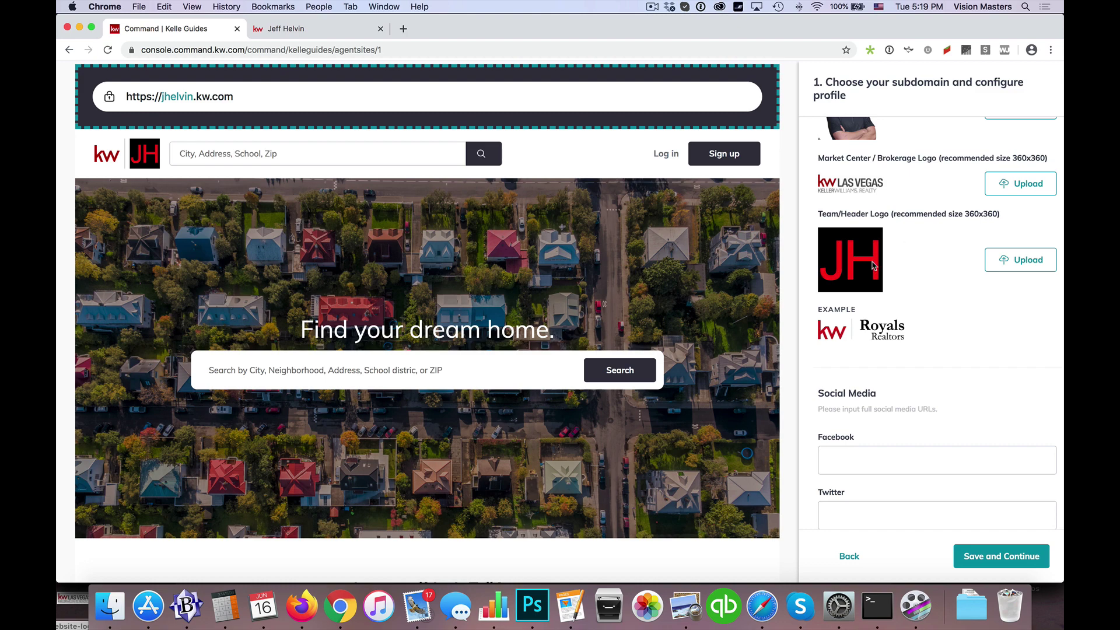
pyautogui.click(1024, 261)
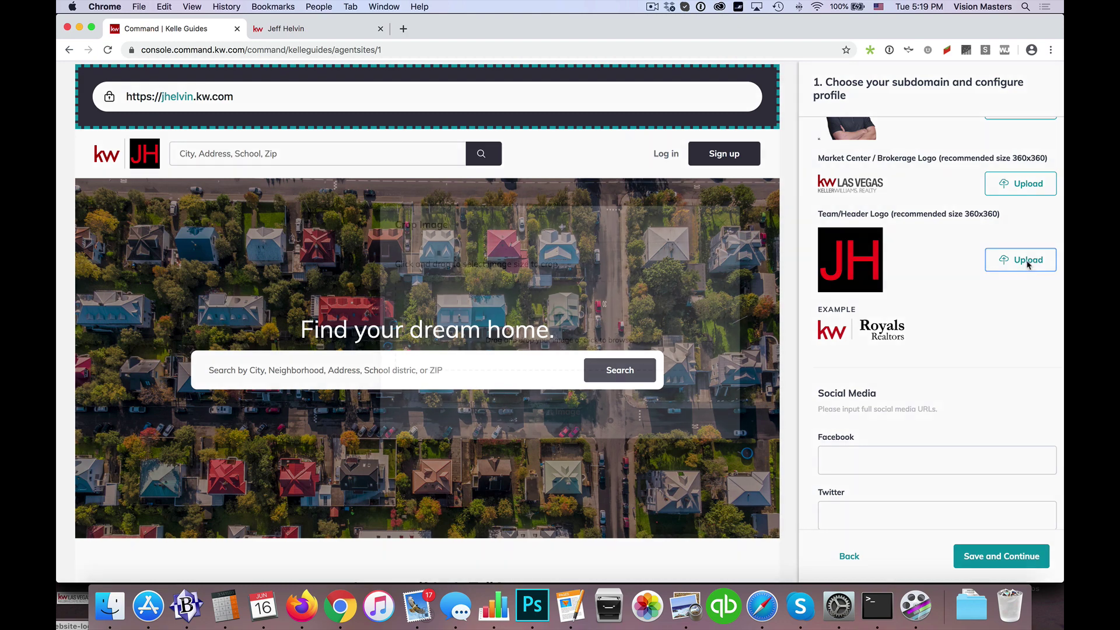
# Step: Load jeff-helvin-360x1080.png into the logo crop box and enlarge the crop area to full height
pyautogui.click(550, 316)
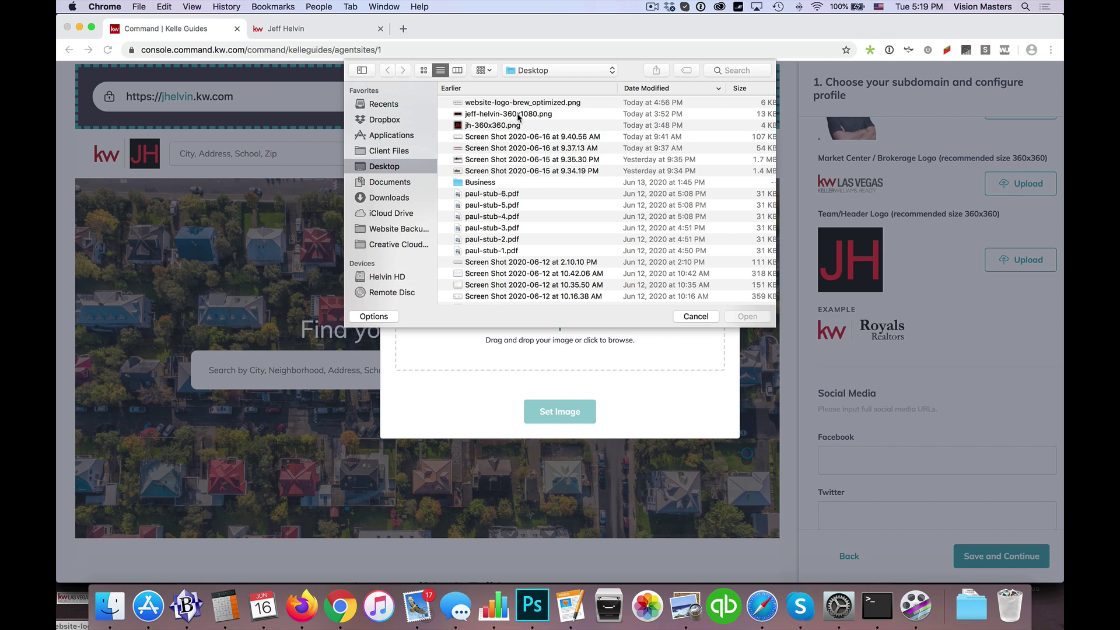
pyautogui.click(524, 115)
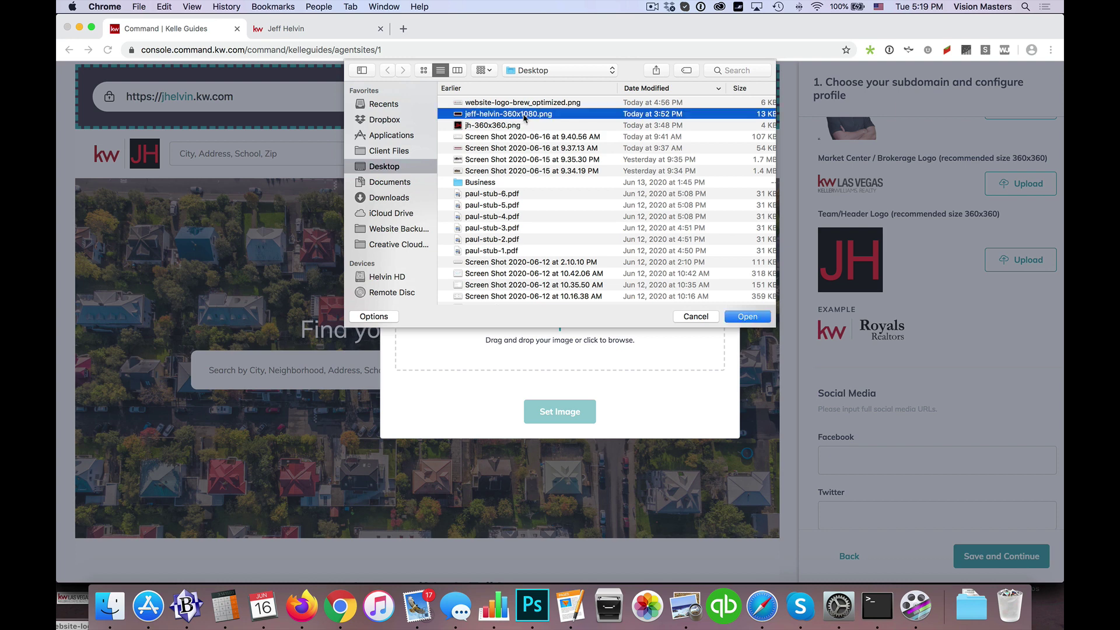
pyautogui.click(742, 318)
pyautogui.moveTo(493, 358)
pyautogui.mouseDown()
pyautogui.moveTo(511, 362)
pyautogui.moveTo(523, 387)
pyautogui.moveTo(572, 353)
pyautogui.moveTo(687, 363)
pyautogui.moveTo(478, 368)
pyautogui.moveTo(675, 379)
pyautogui.moveTo(470, 380)
pyautogui.moveTo(683, 382)
pyautogui.moveTo(487, 379)
pyautogui.mouseUp()
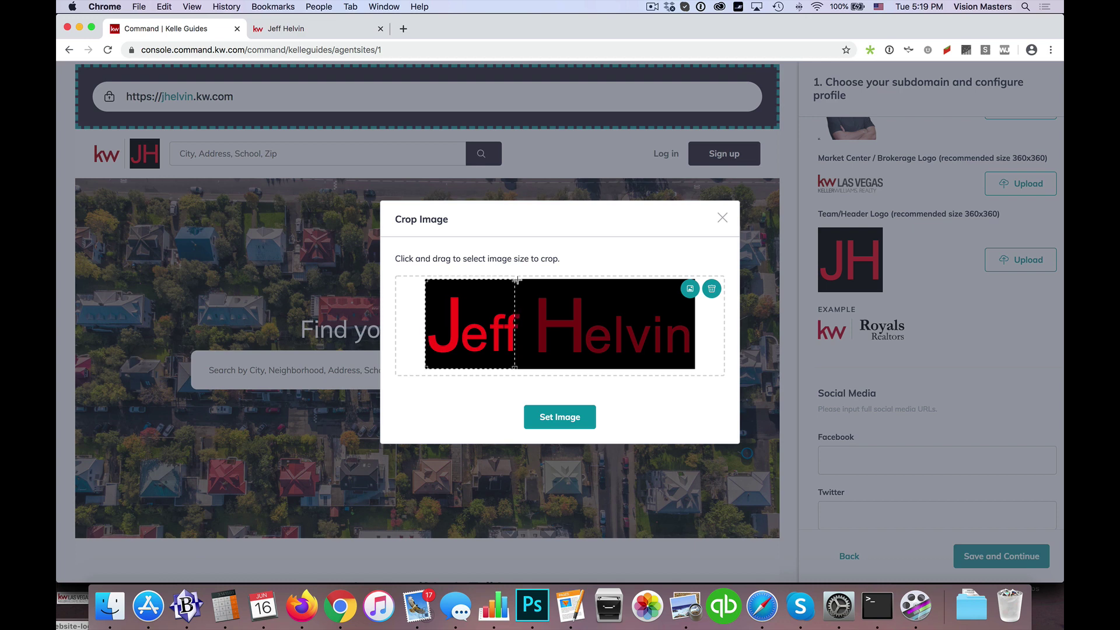
# Step: Shift the crop area rightward across the wide name logo, then start picking a different image
pyautogui.scroll(-3, 507, 309)
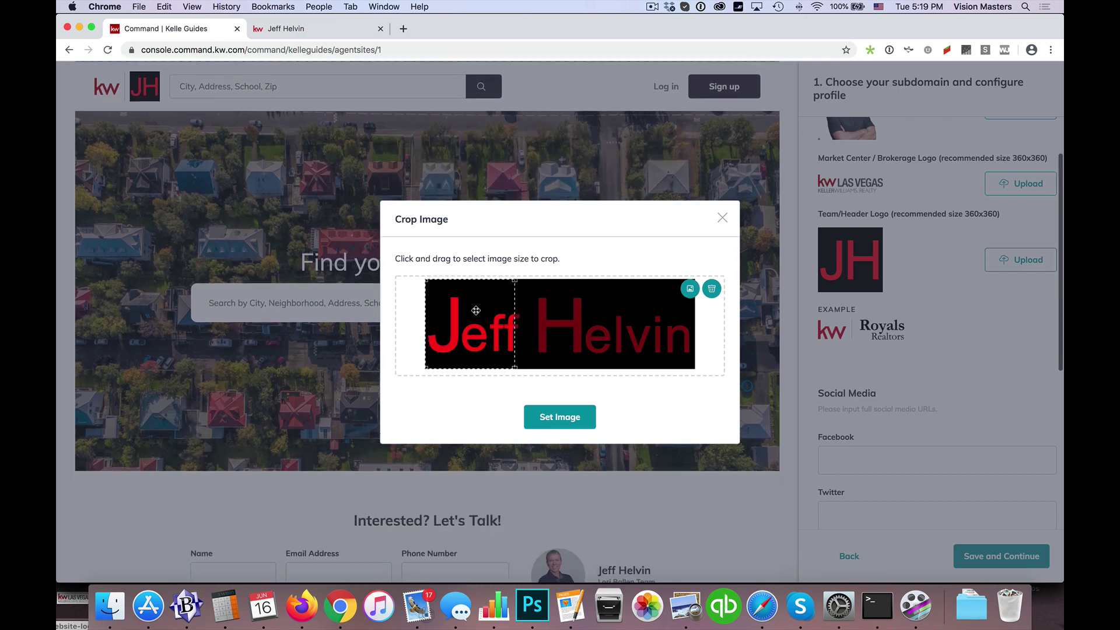
pyautogui.scroll(1, 502, 326)
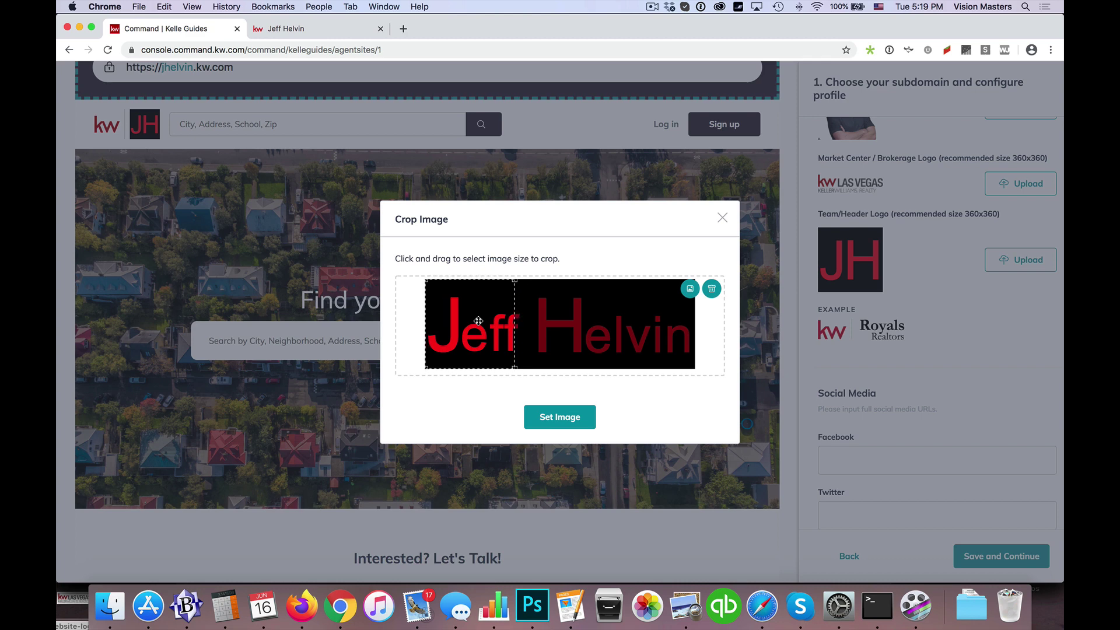
pyautogui.scroll(-1, 449, 324)
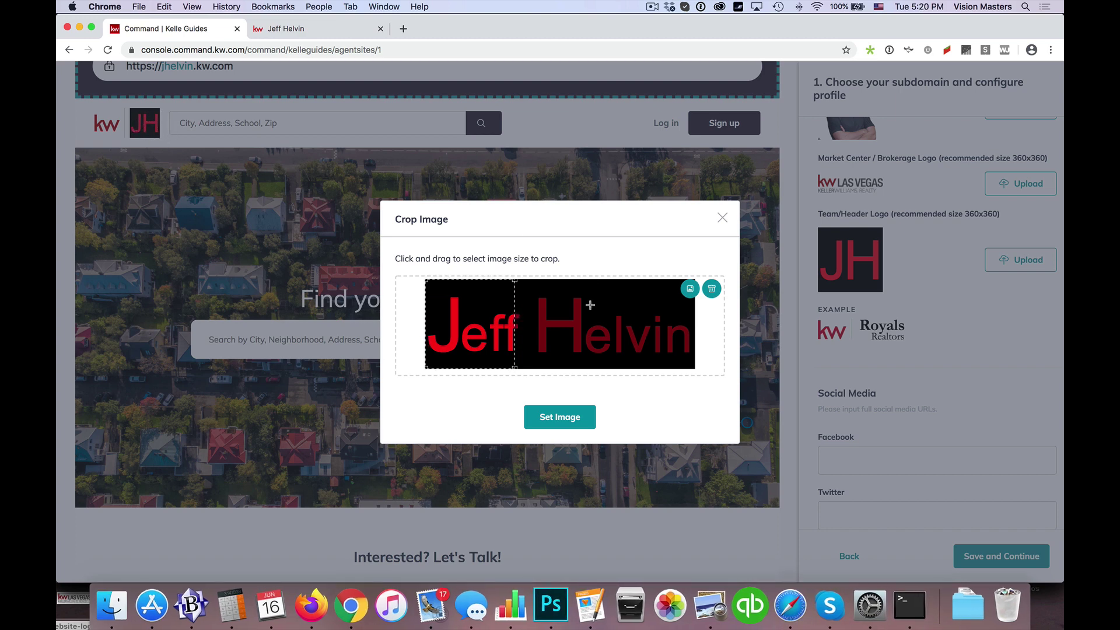
pyautogui.moveTo(485, 340); pyautogui.dragTo(555, 352)
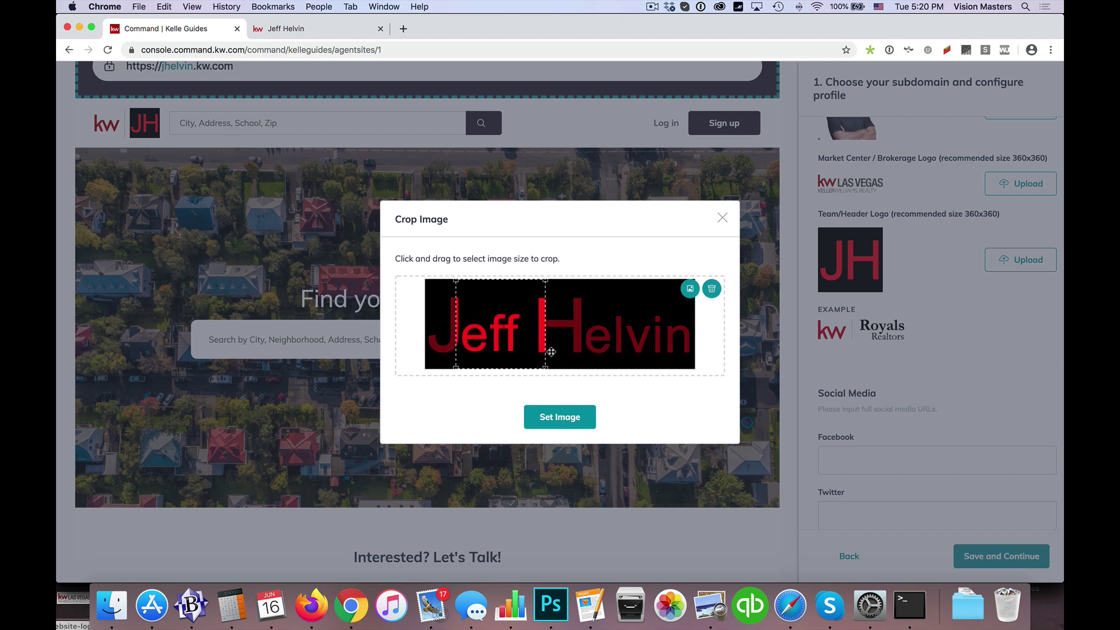
pyautogui.click(690, 289)
# Step: Load the square jh-360x360.png logo into the crop box and widen the crop area over it
pyautogui.click(490, 126)
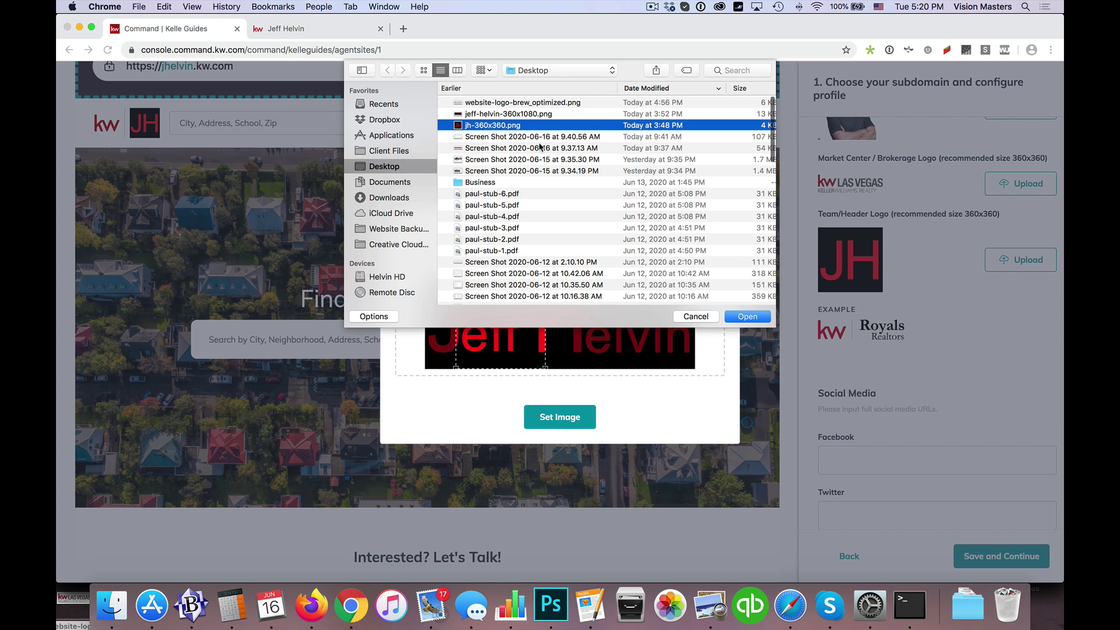
pyautogui.click(748, 316)
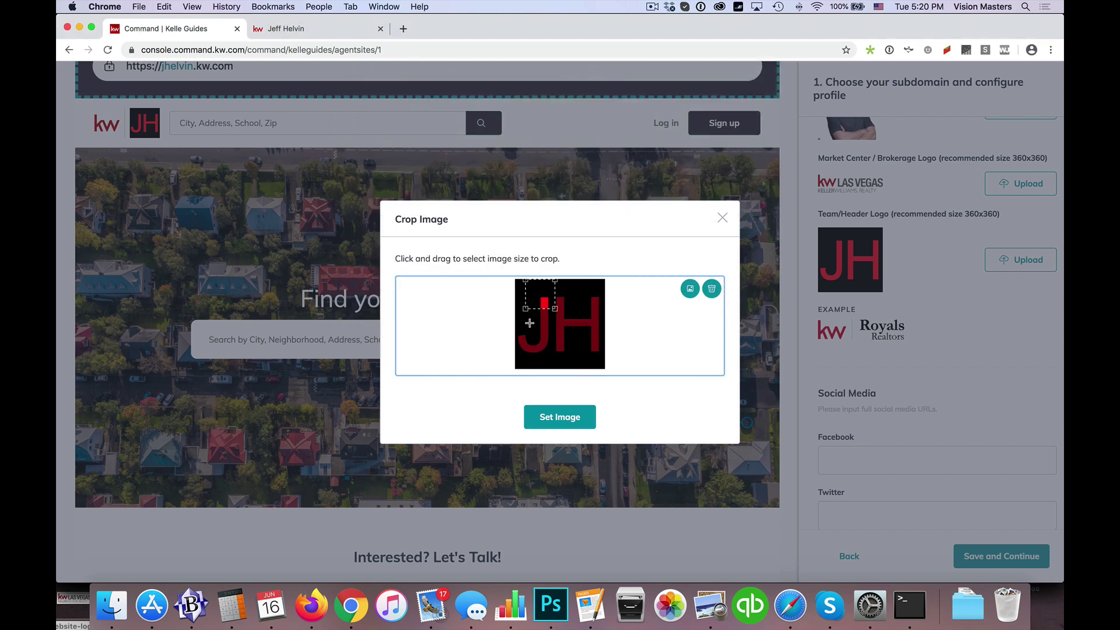
pyautogui.moveTo(554, 316); pyautogui.dragTo(702, 419)
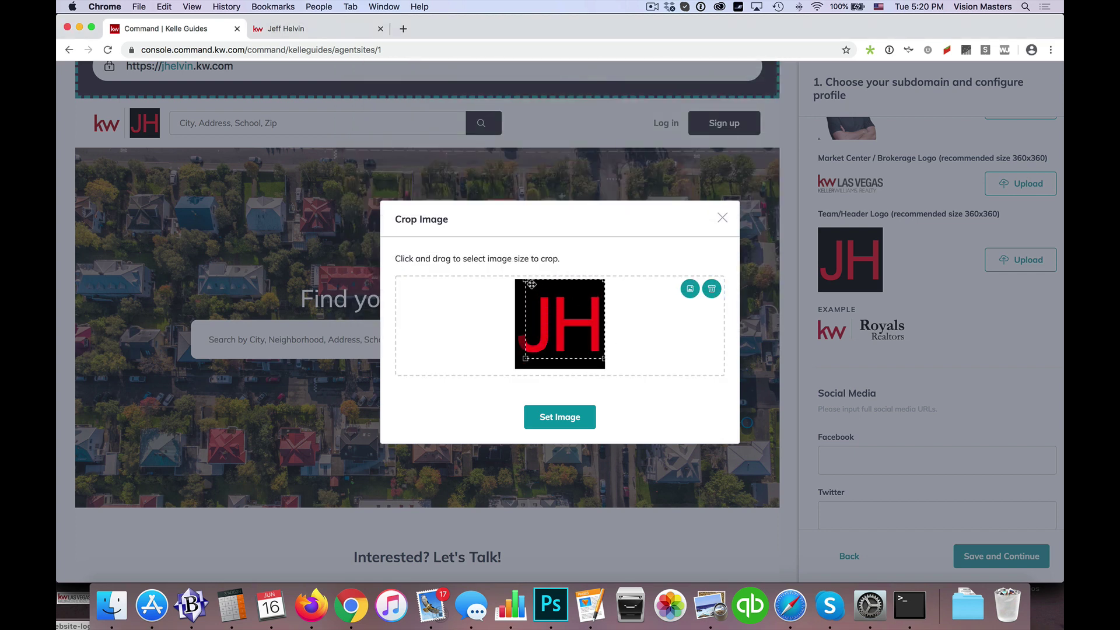
pyautogui.moveTo(527, 290); pyautogui.dragTo(492, 299)
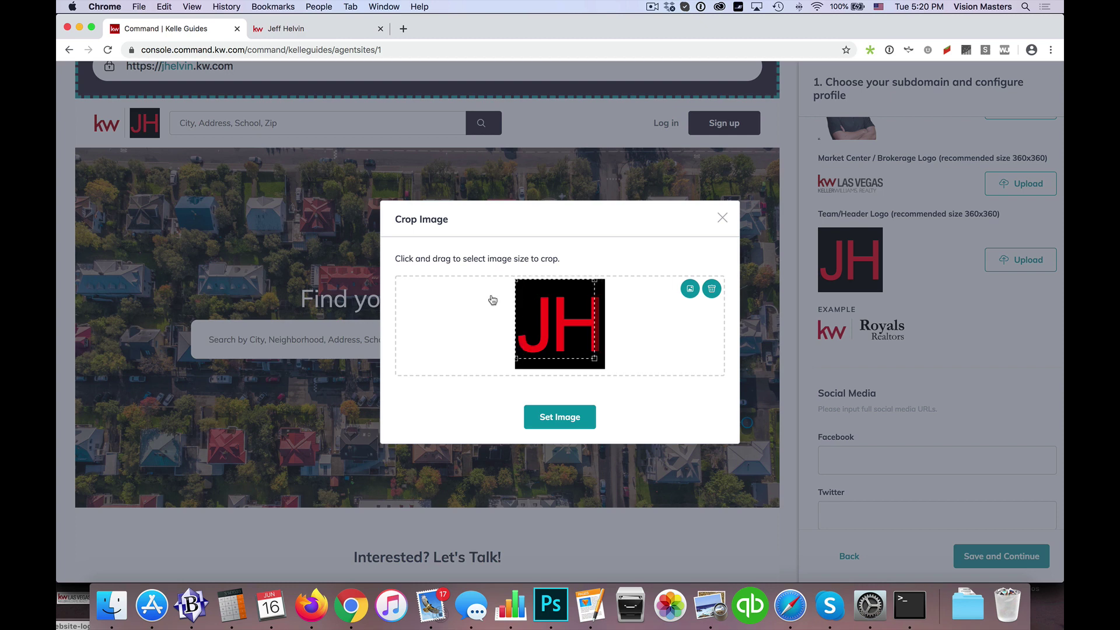
pyautogui.click(559, 333)
pyautogui.click(689, 319)
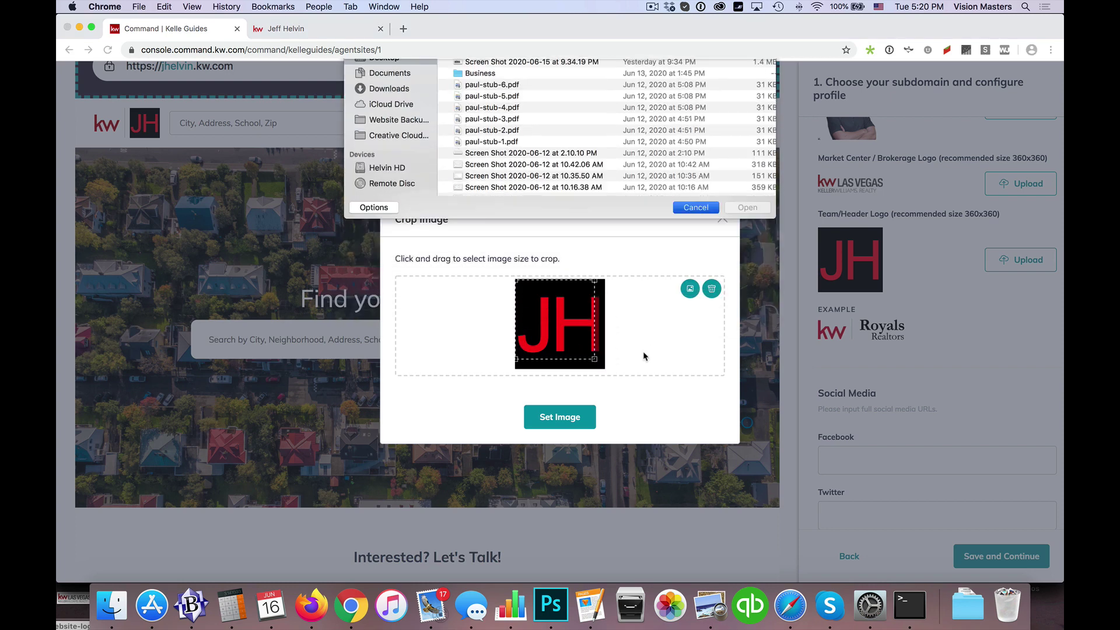
# Step: Crop to the whole JH logo, set it as the team/header logo, and save step 1
pyautogui.moveTo(594, 360); pyautogui.dragTo(600, 365)
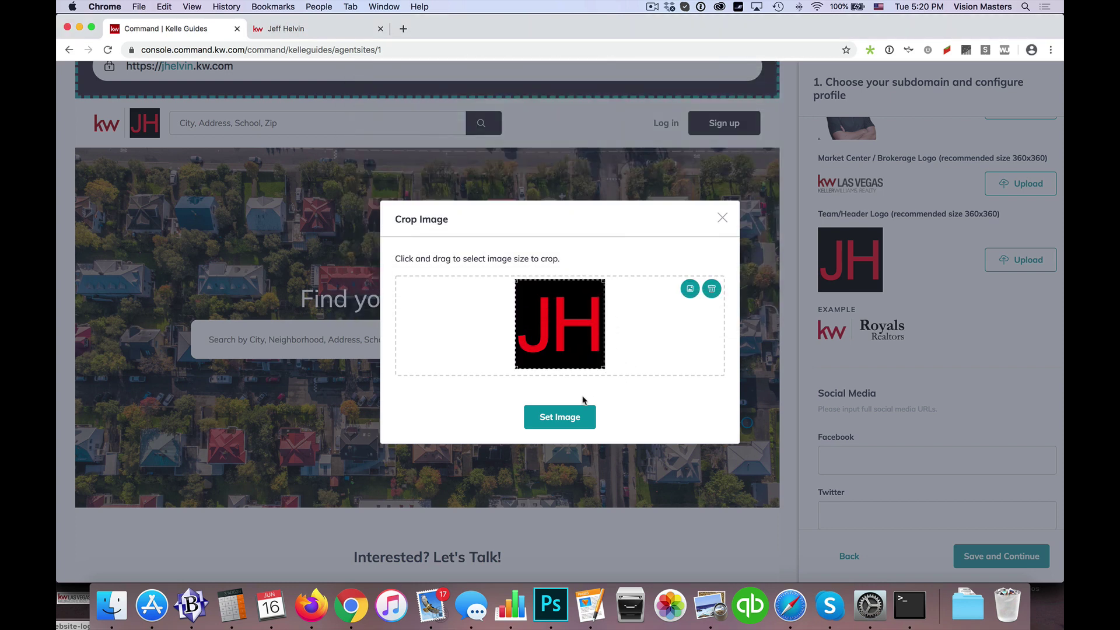
pyautogui.click(560, 416)
pyautogui.click(1002, 556)
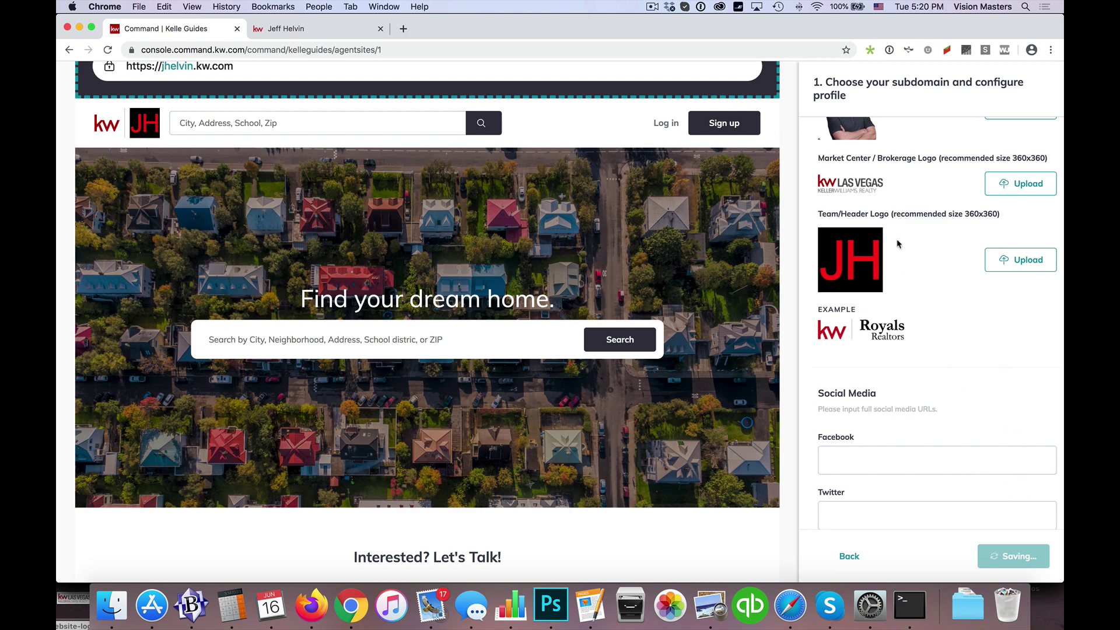
# Step: Save the chosen Style and Theme with its hero images
pyautogui.scroll(-10, 1015, 545)
pyautogui.scroll(-4, 920, 516)
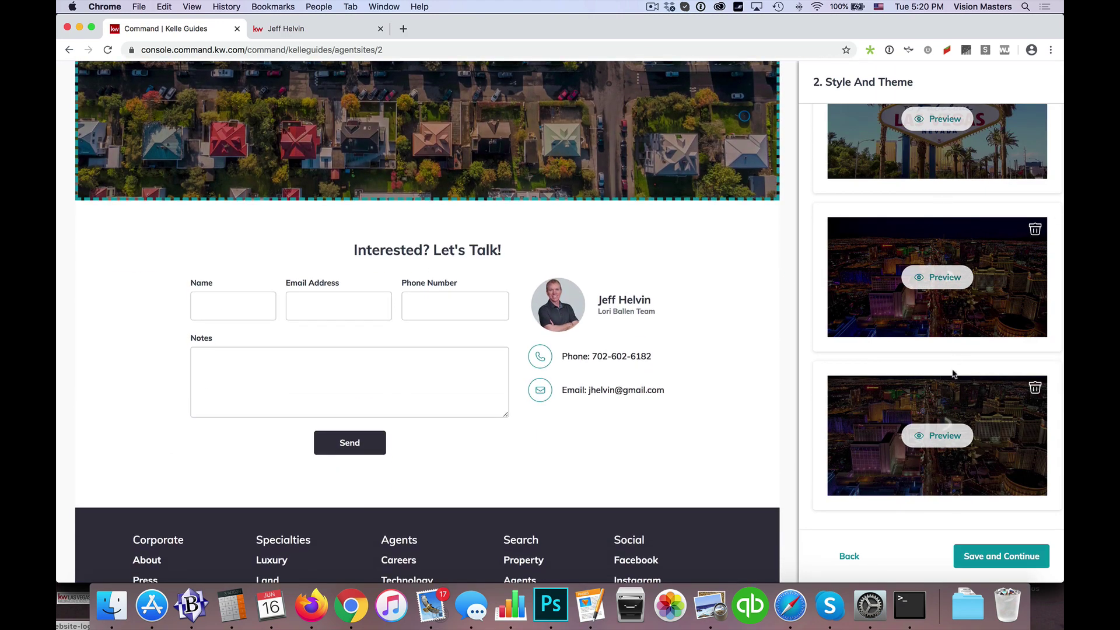
pyautogui.scroll(-2, 950, 437)
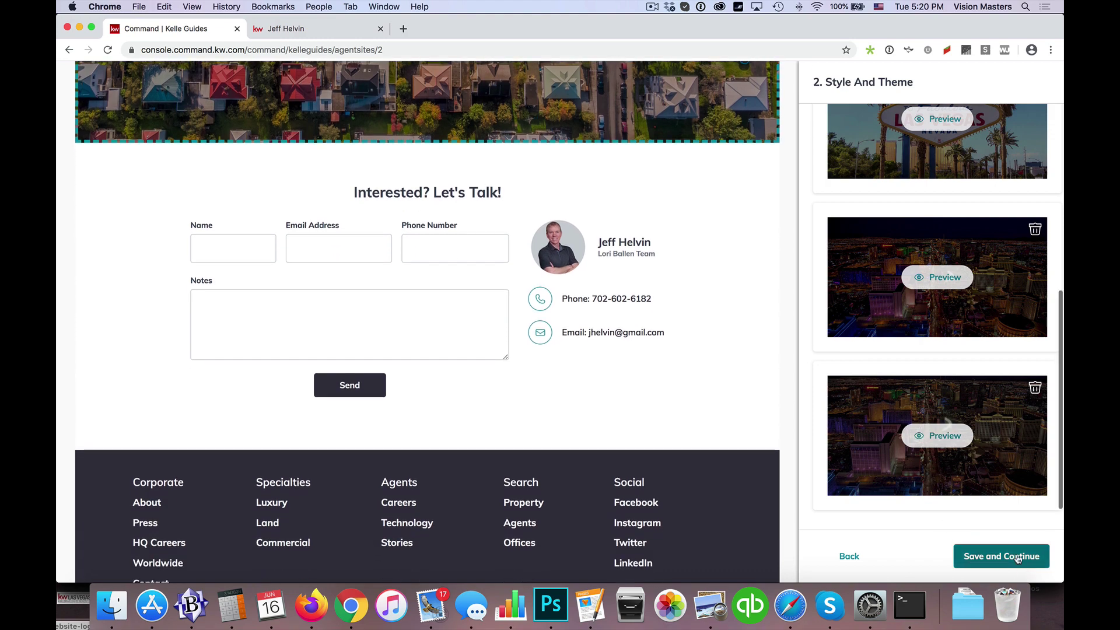
pyautogui.click(1018, 558)
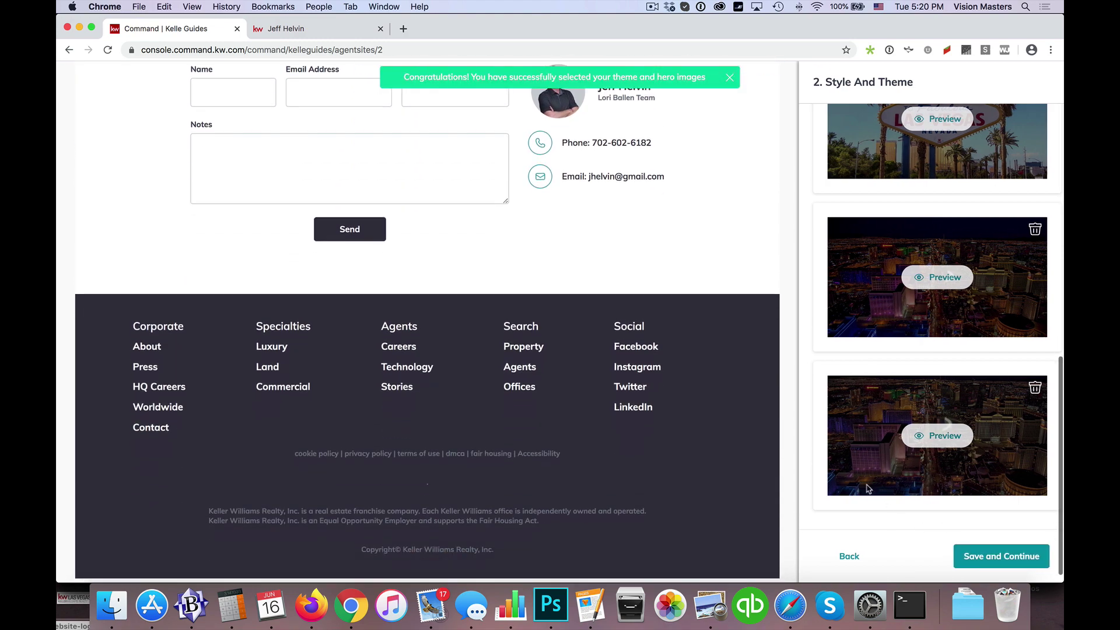
# Step: Skip the Company Profile and About Me pages, then save Contact Us to reach What's Next
pyautogui.scroll(-4, 908, 434)
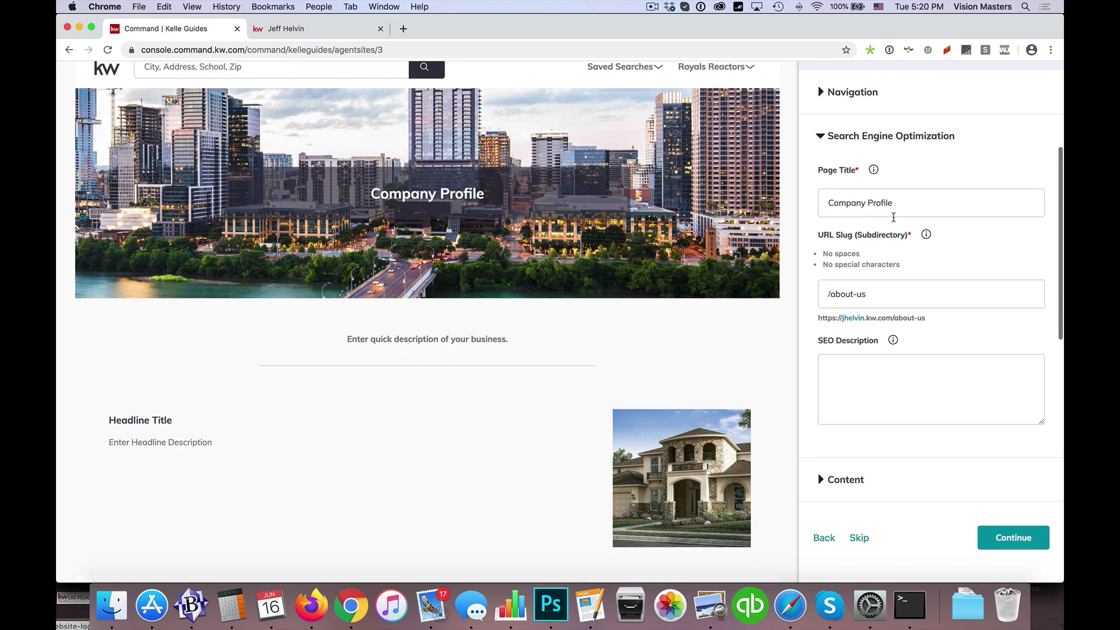
pyautogui.scroll(-2, 903, 350)
pyautogui.click(861, 439)
pyautogui.scroll(-8, 910, 350)
pyautogui.click(859, 244)
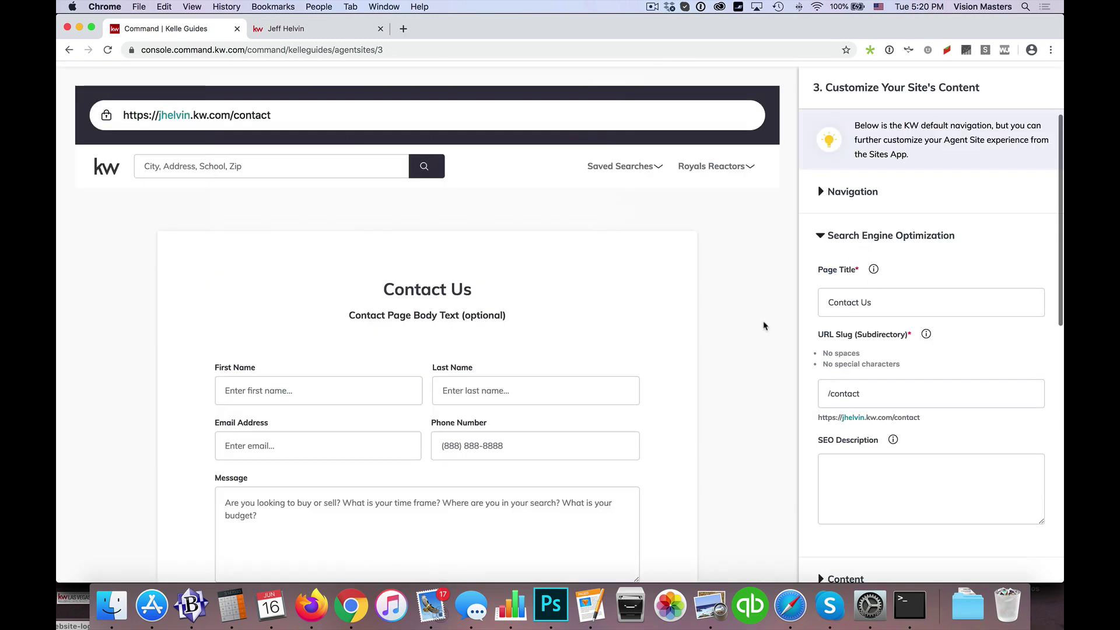
pyautogui.scroll(-5, 867, 369)
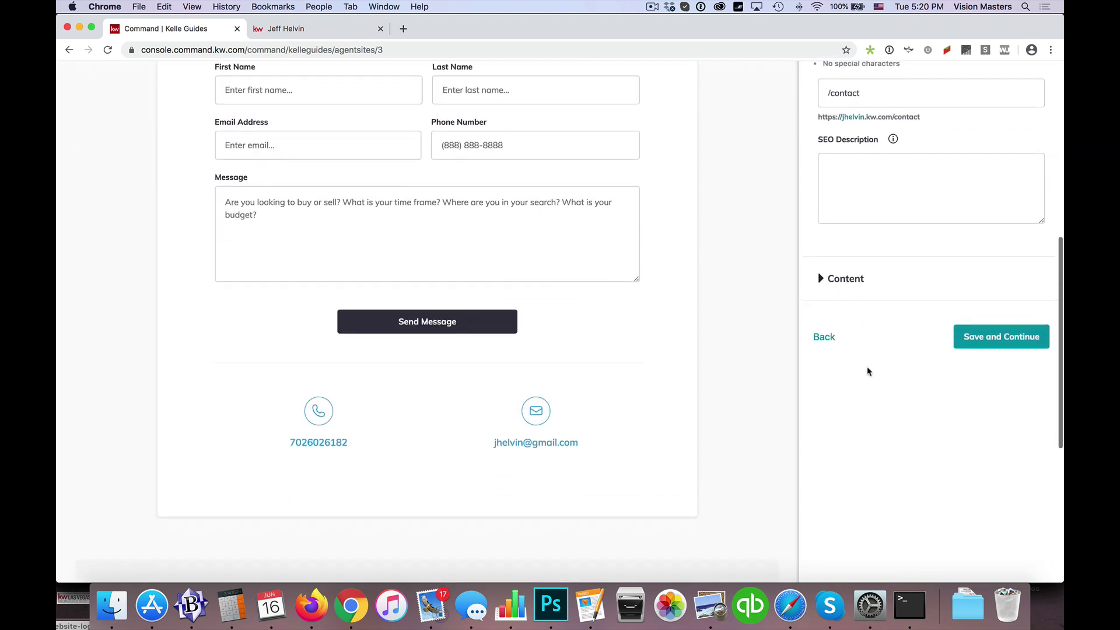
pyautogui.click(1008, 332)
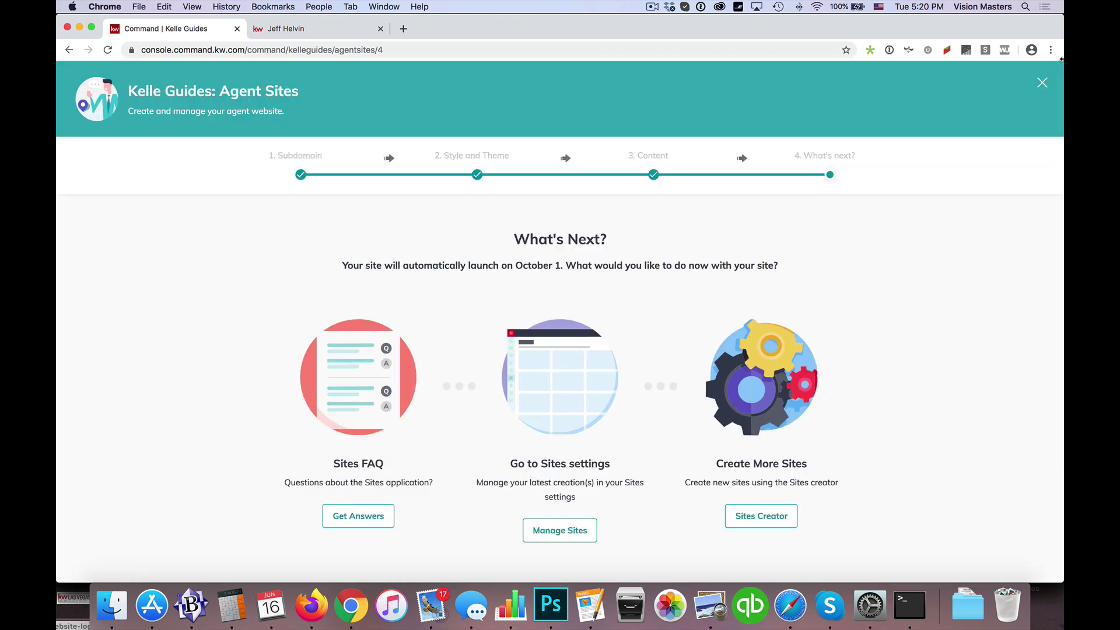
# Step: Close the Agent Sites guide, reload the live jhelvin.kw.com site, and return to Consumer landing pages
pyautogui.click(1042, 88)
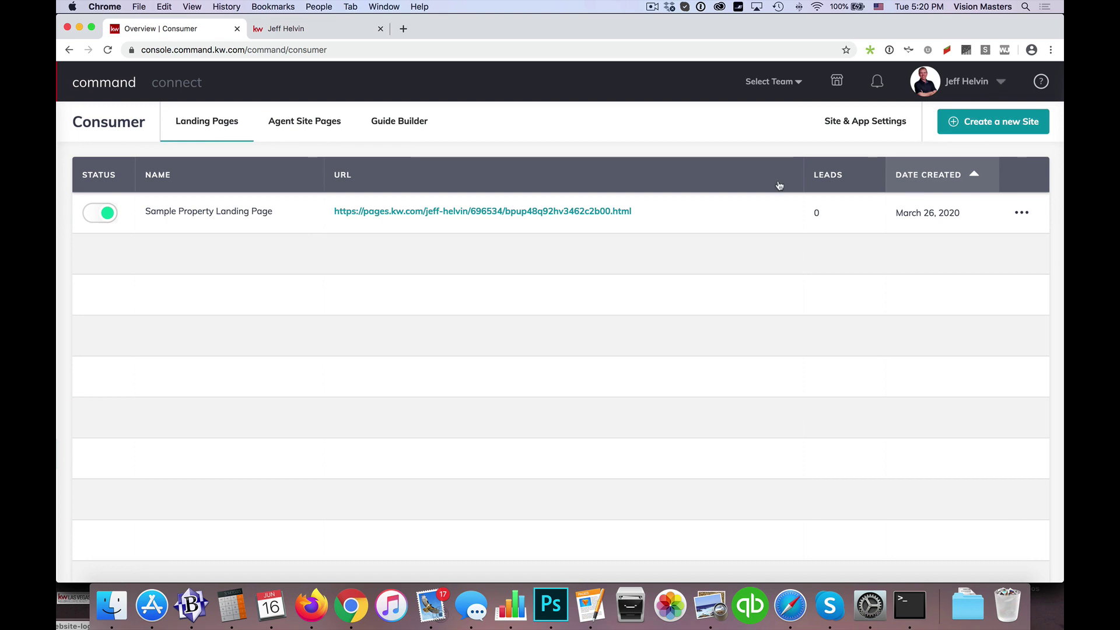
pyautogui.click(292, 30)
pyautogui.press('super+r')
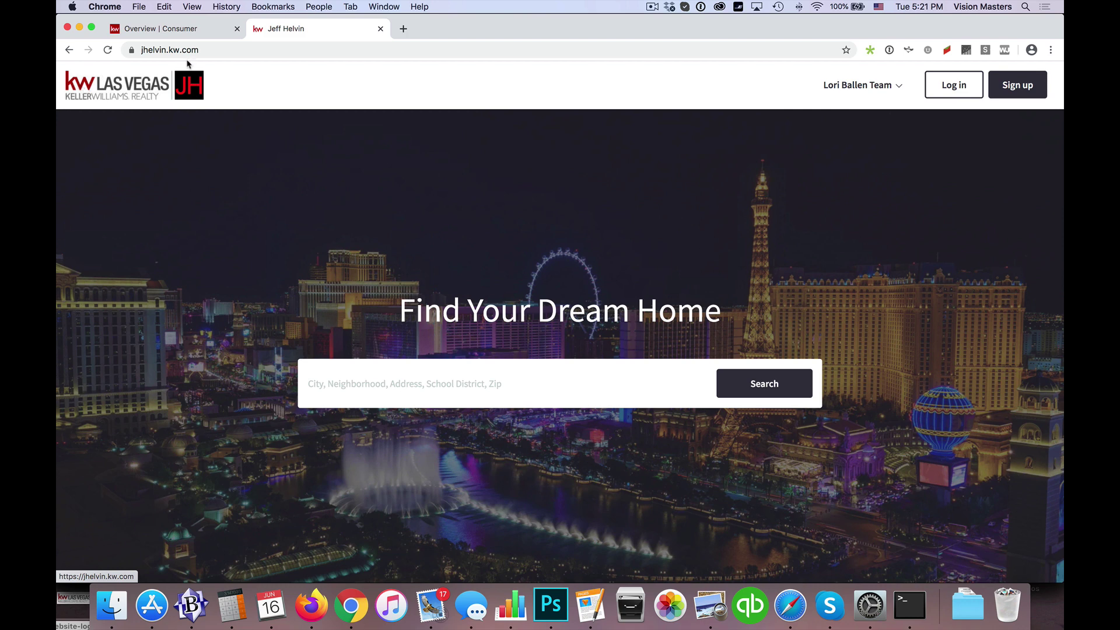
pyautogui.click(175, 28)
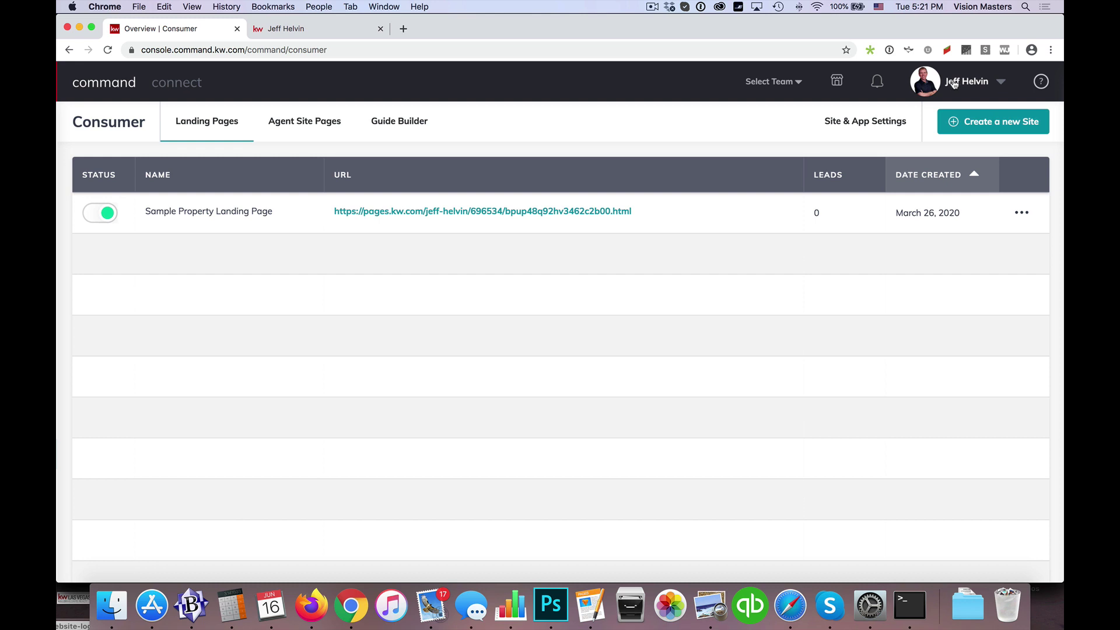
# Step: Open the Marketing Profile page under Settings > Connect Settings
pyautogui.click(972, 86)
pyautogui.click(937, 155)
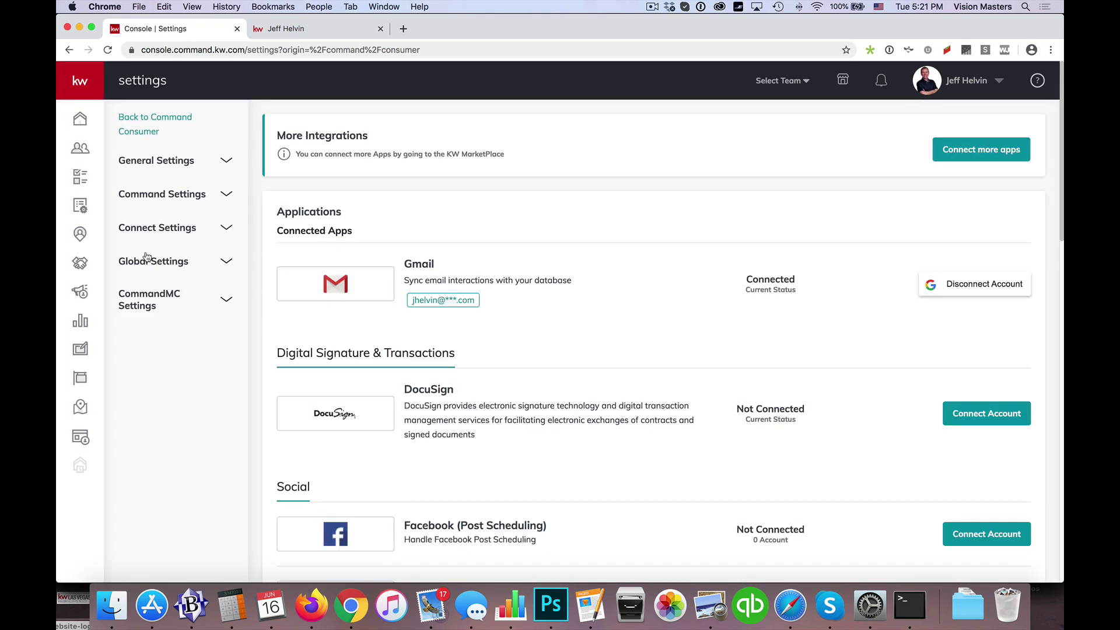
pyautogui.click(146, 230)
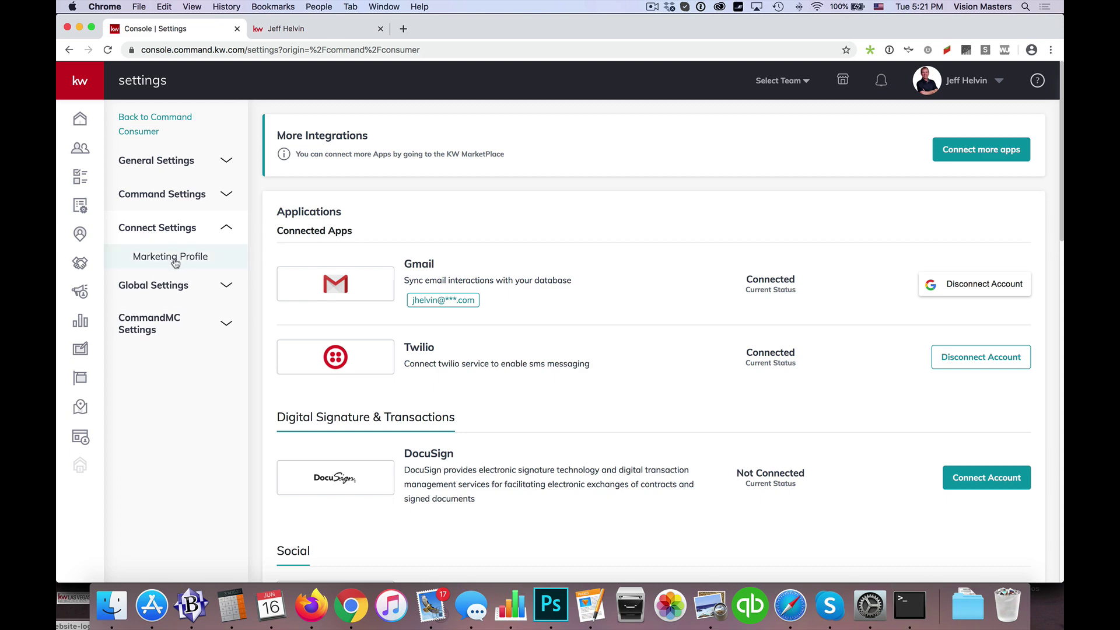
pyautogui.click(174, 258)
# Step: Highlight the Team Logo's recommended size note and start uploading a new team logo
pyautogui.scroll(-3, 385, 317)
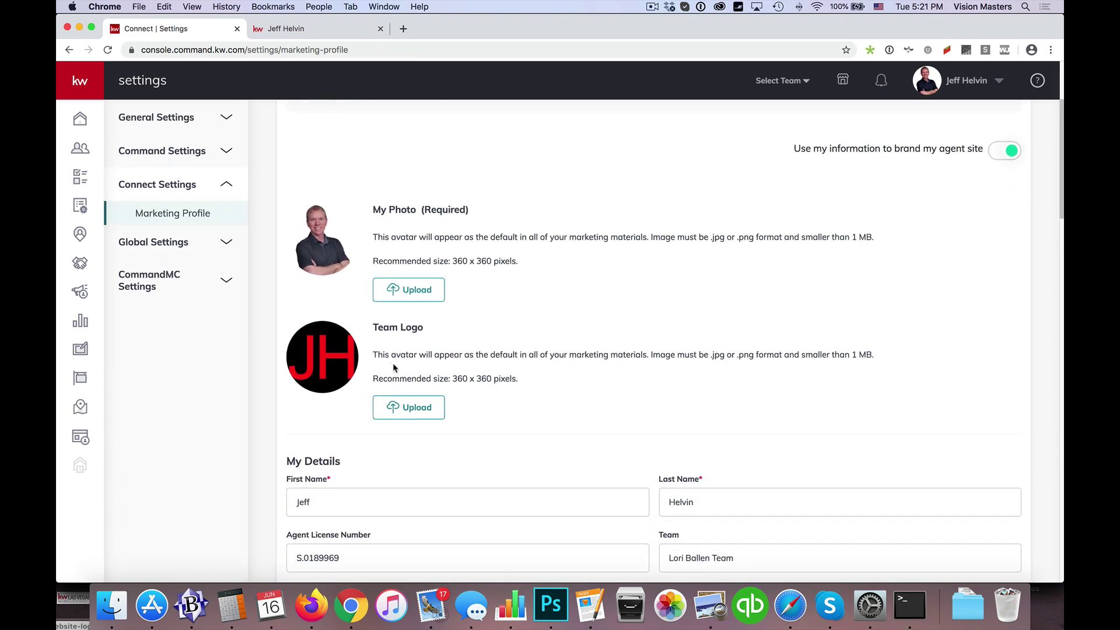
pyautogui.moveTo(382, 380); pyautogui.dragTo(511, 381)
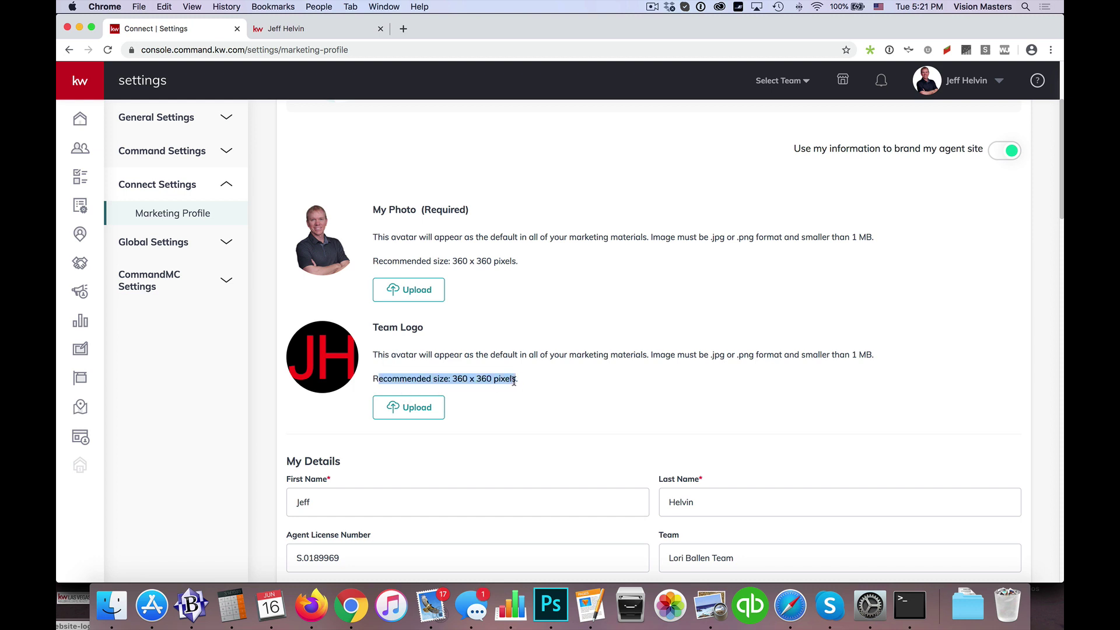
pyautogui.click(408, 407)
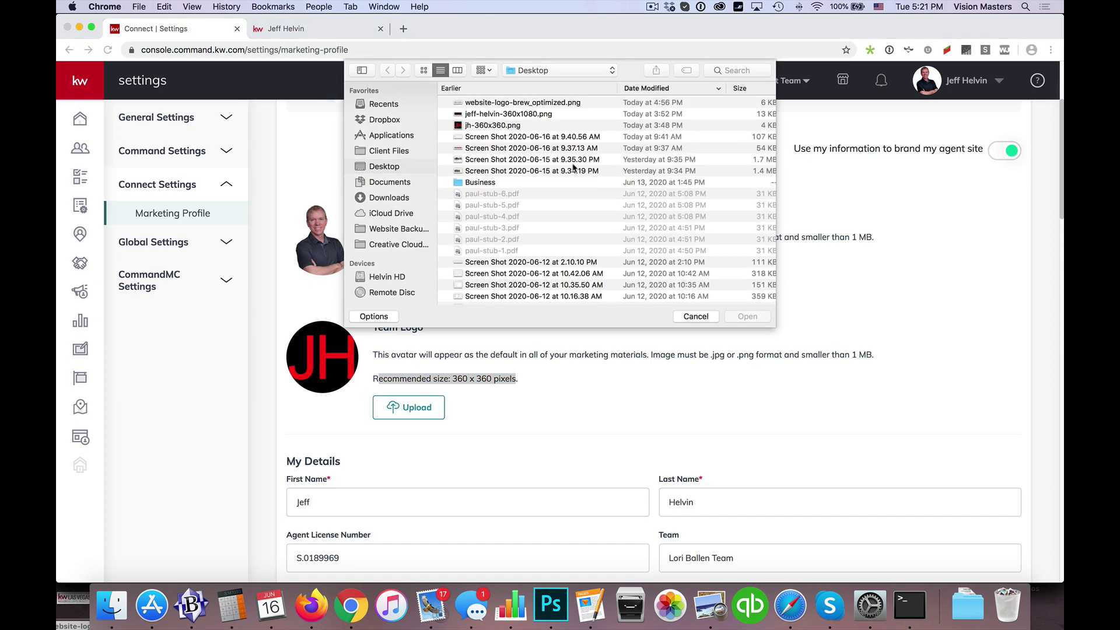
# Step: Upload the 360x1080 red name logo as the Team Logo and save the Marketing Profile
pyautogui.click(531, 115)
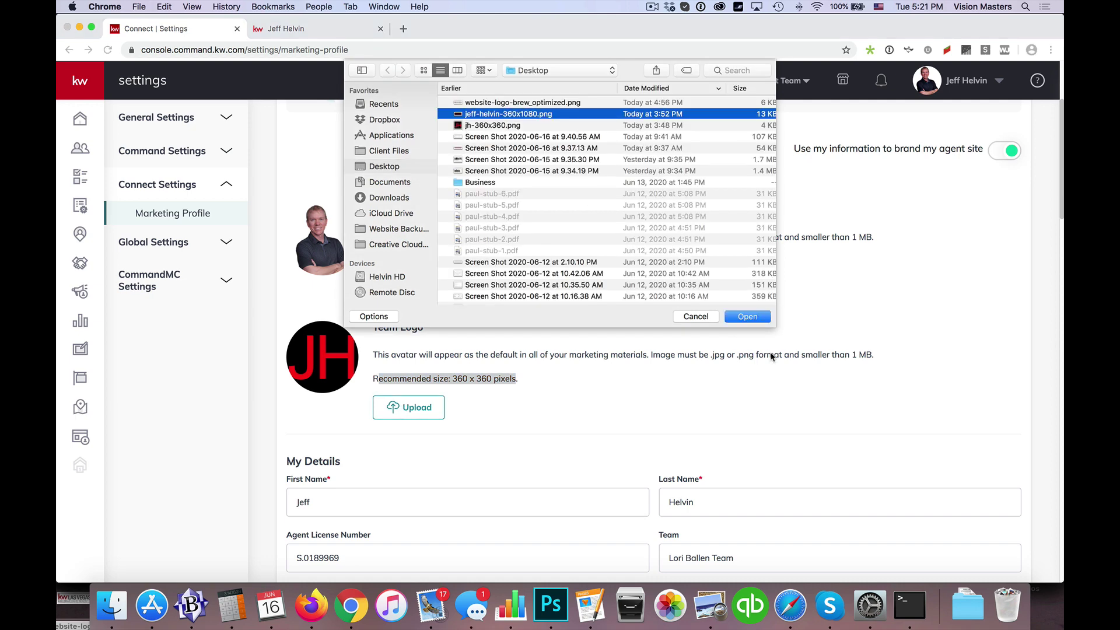
pyautogui.click(744, 317)
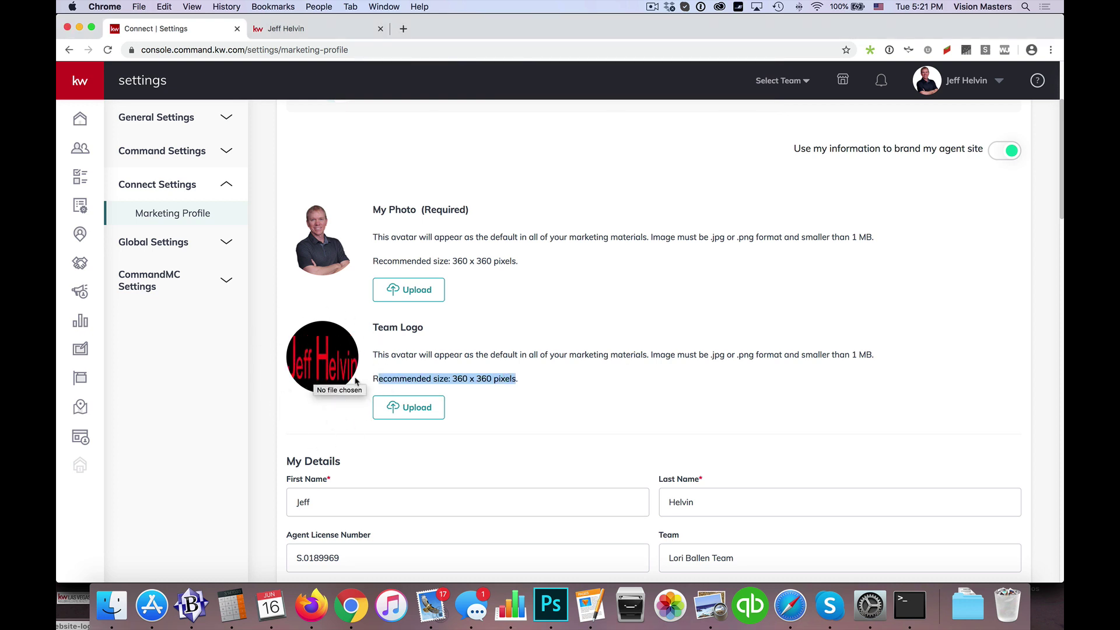
pyautogui.scroll(-5, 355, 379)
pyautogui.scroll(-15, 354, 380)
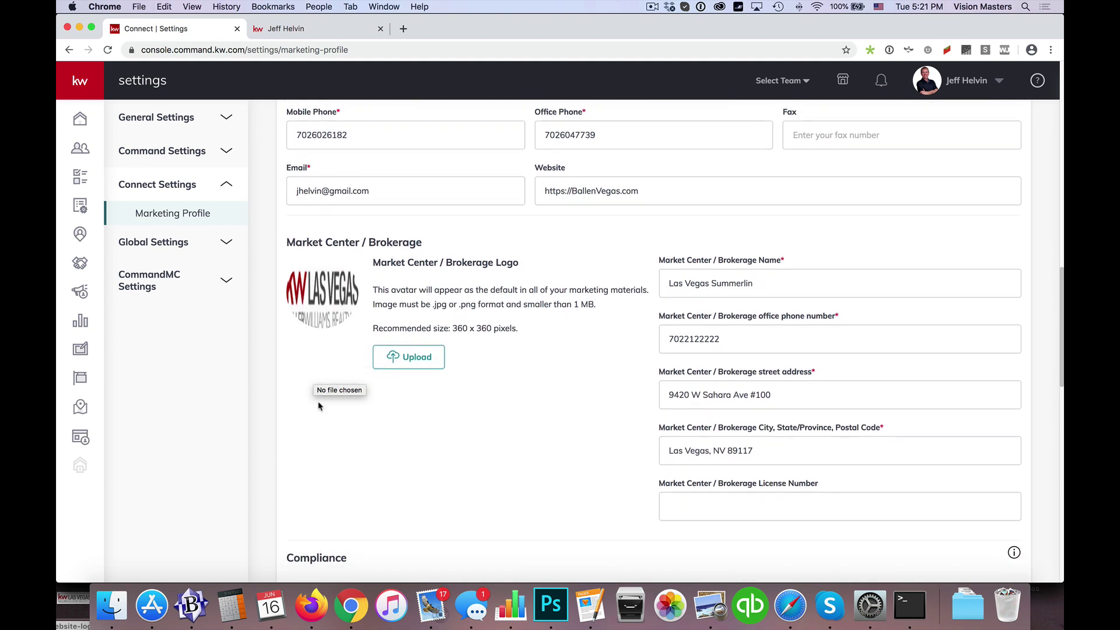
pyautogui.scroll(-20, 319, 406)
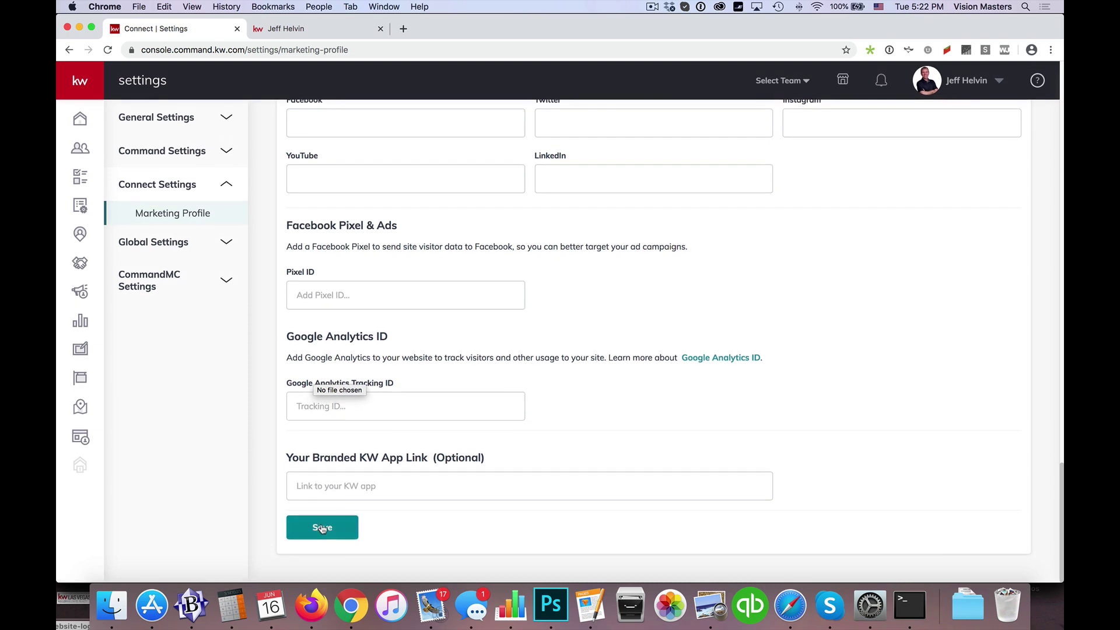
pyautogui.click(322, 528)
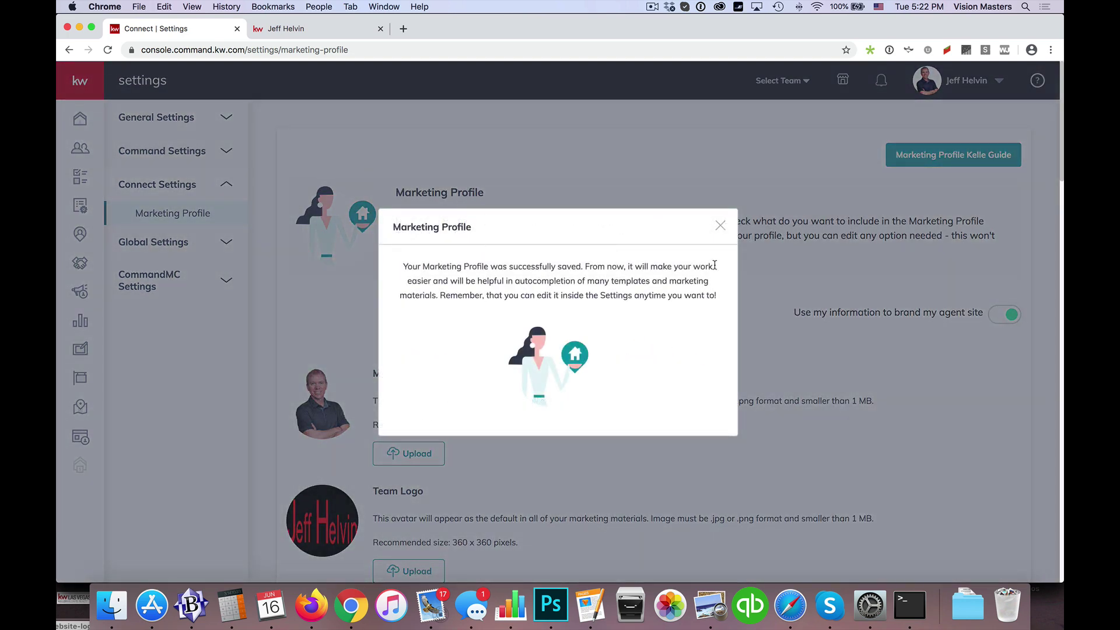
pyautogui.click(719, 225)
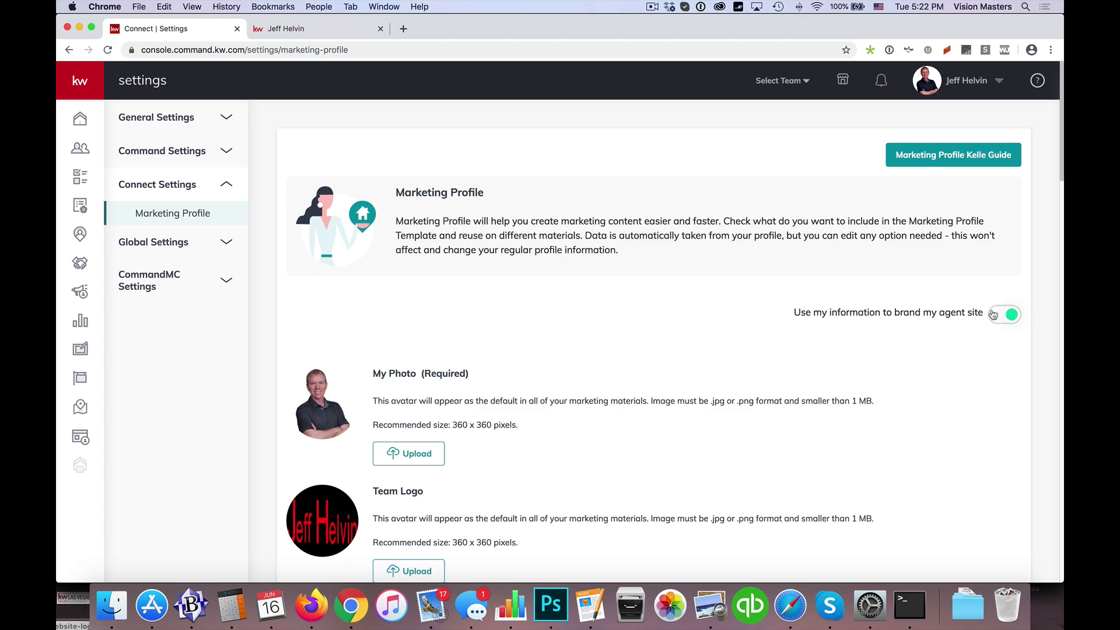
# Step: Reload the live jhelvin.kw.com agent site tab to check the header logo
pyautogui.click(306, 31)
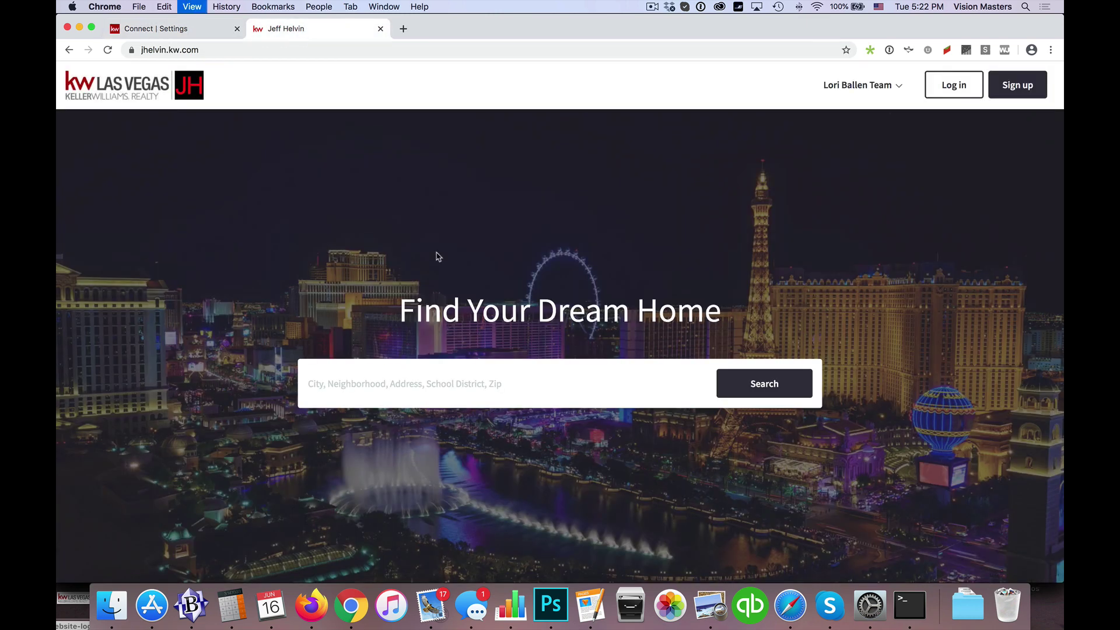
pyautogui.press('super+r')
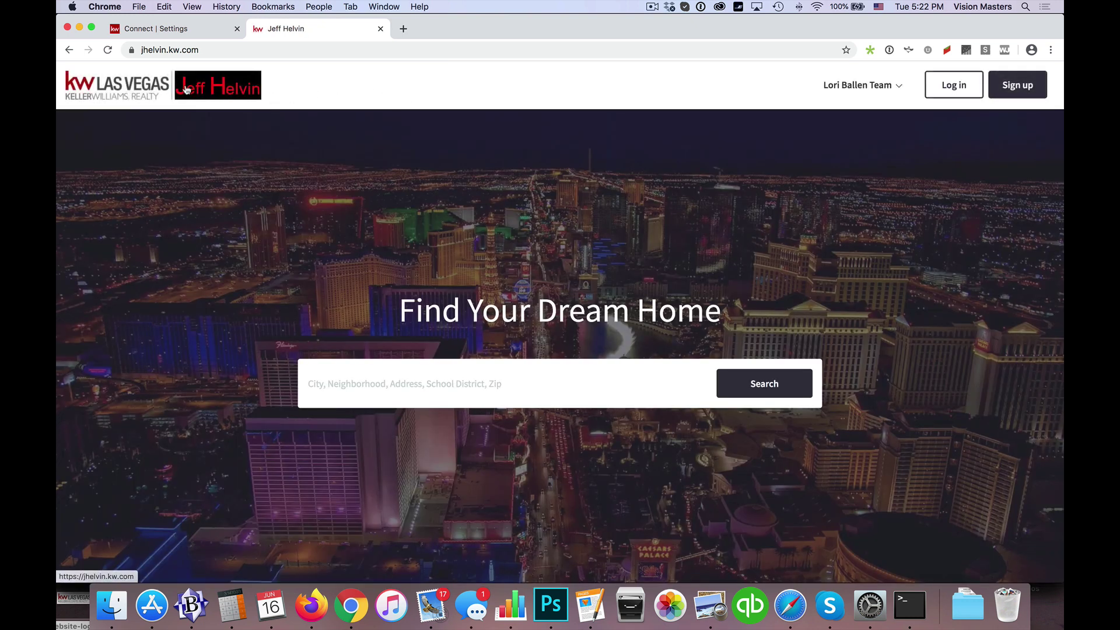